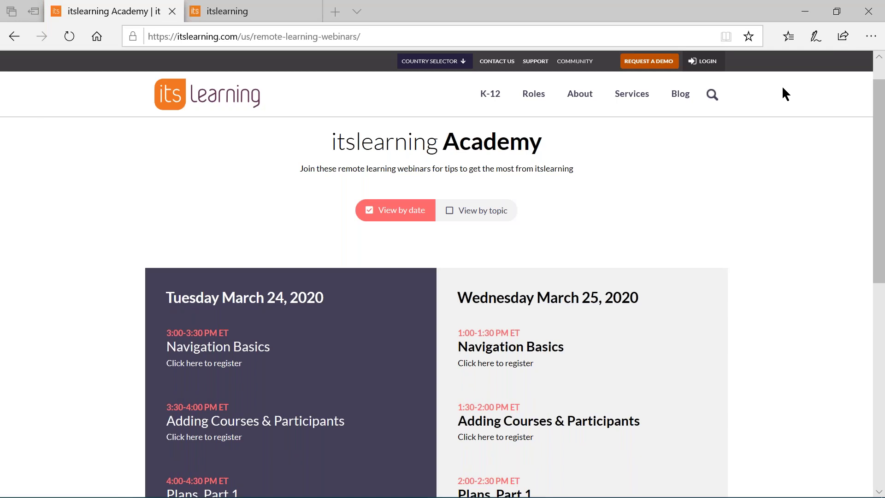
# Scroll through the webinar schedule, switch to Movies & TV and start playing the loaded video.
pyautogui.click(881, 147)
pyautogui.moveTo(881, 147); pyautogui.dragTo(883, 217)
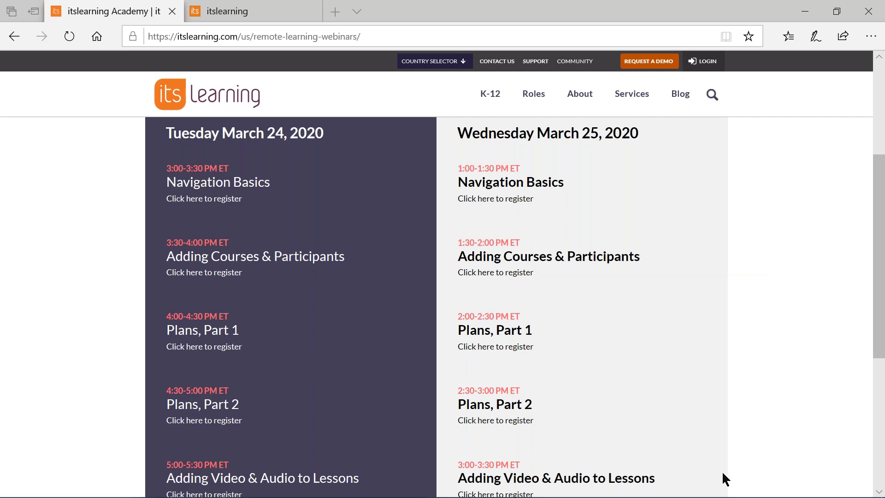
pyautogui.moveTo(726, 496)
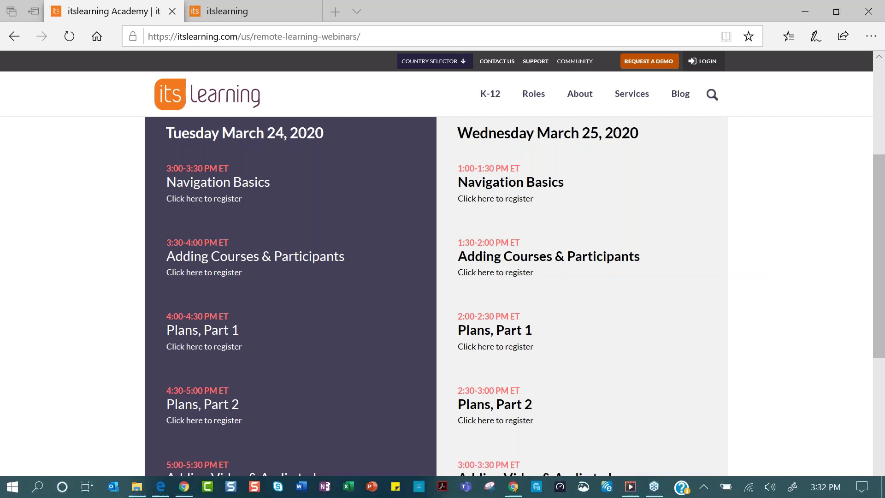
pyautogui.moveTo(634, 495)
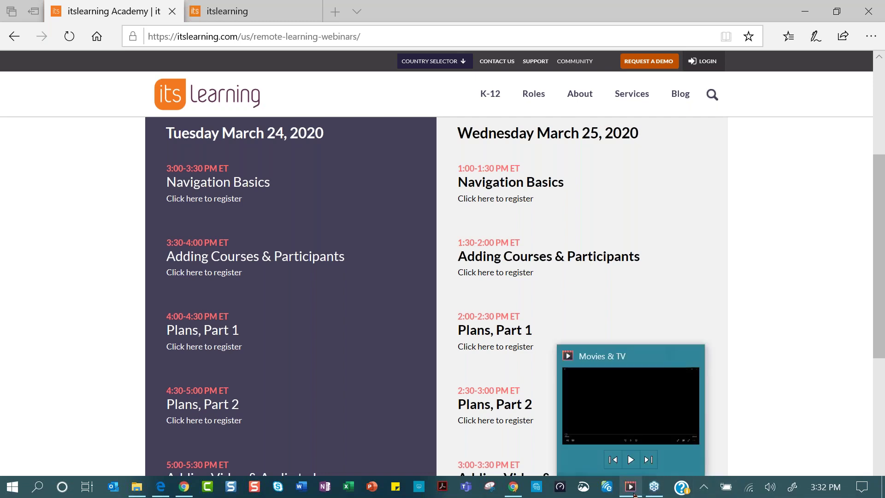
pyautogui.click(634, 495)
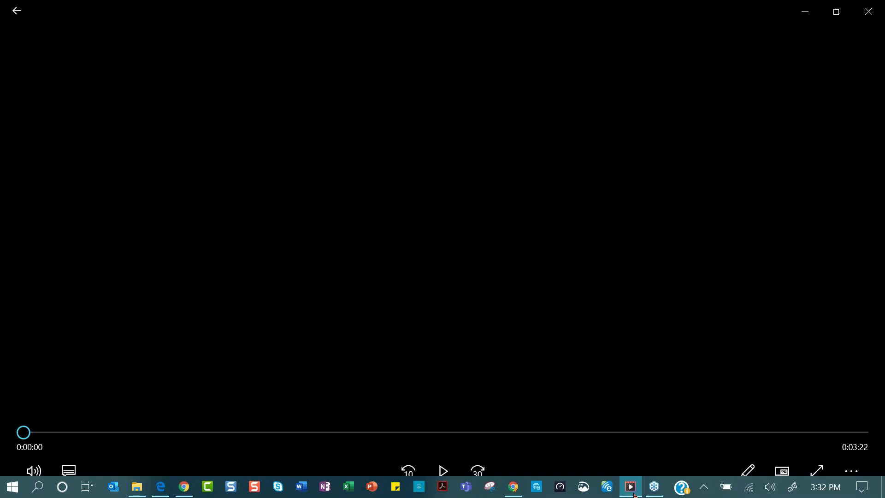
pyautogui.click(445, 476)
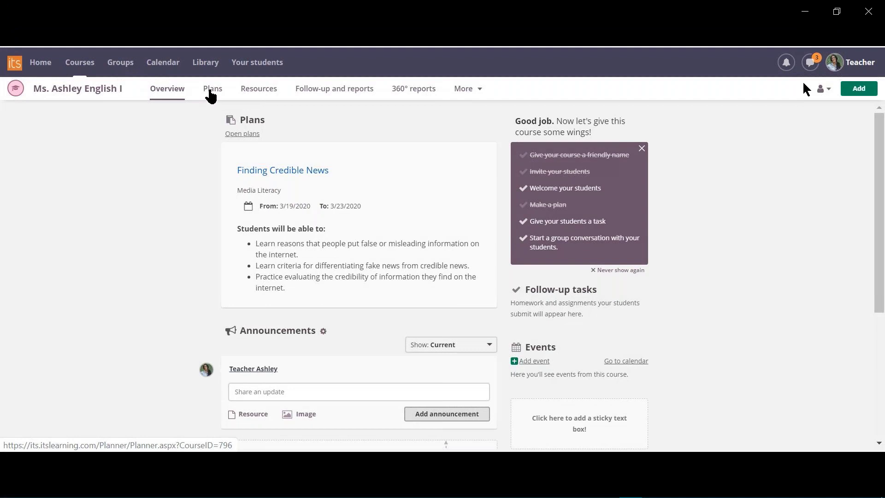
# Open the English I course's plans and filter them to the Media Literacy topic.
pyautogui.click(210, 93)
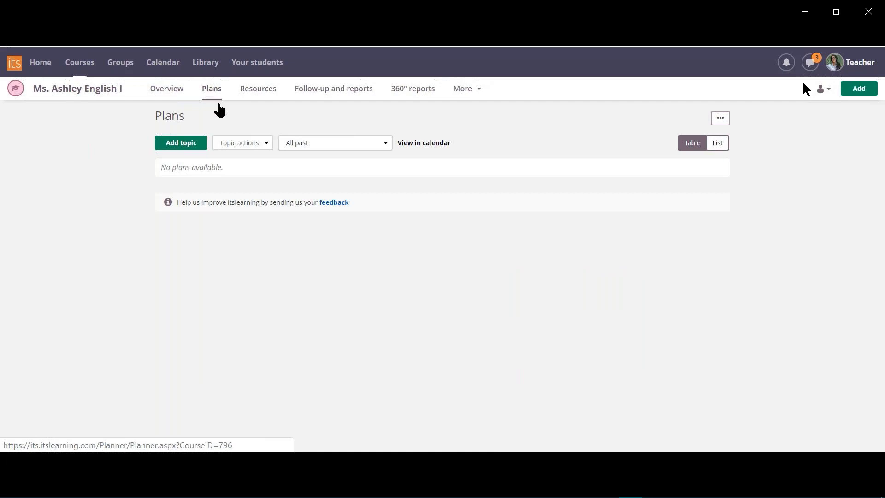
pyautogui.click(386, 144)
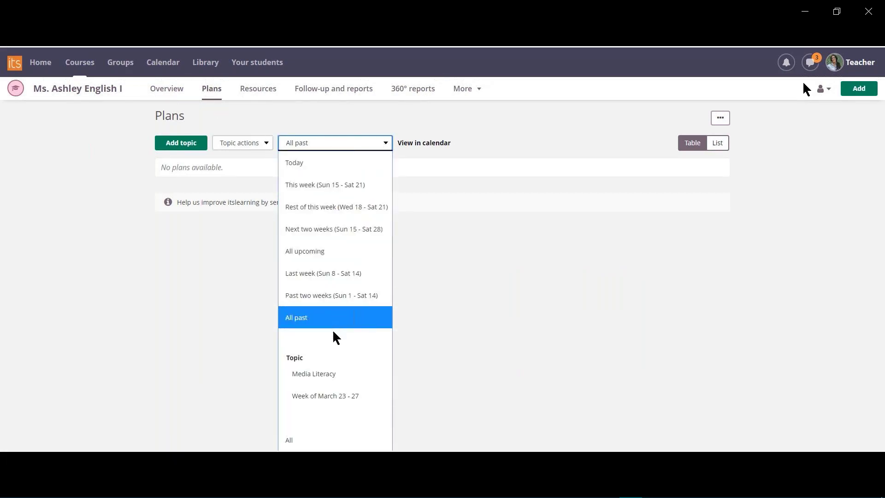
pyautogui.click(325, 376)
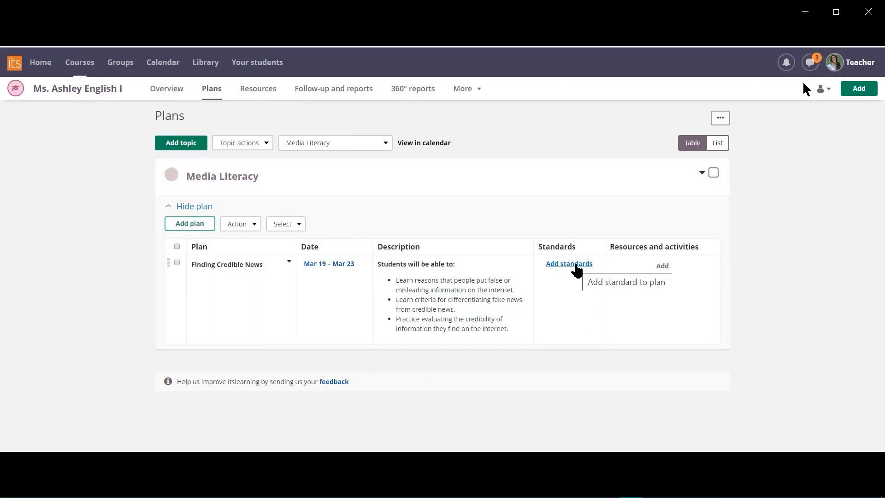
# Add standard E1.11.G.ii from 110.36. English I (2017) to the Finding Credible News plan.
pyautogui.click(574, 265)
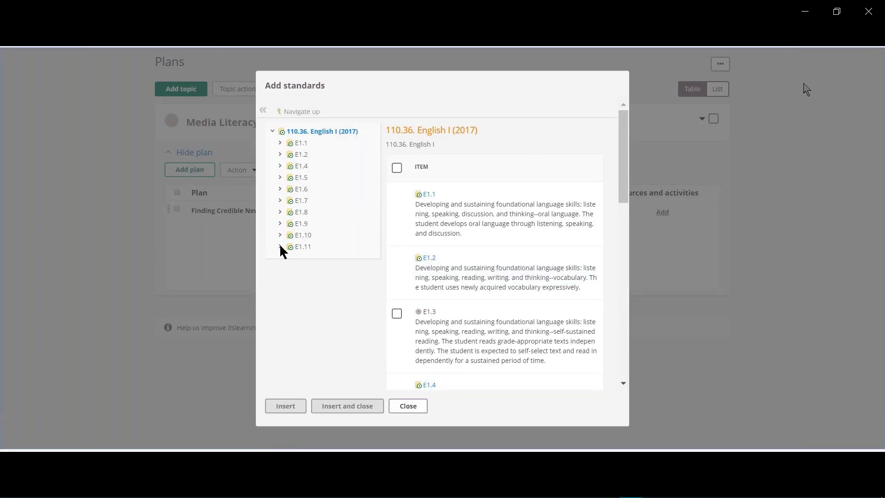
pyautogui.click(310, 248)
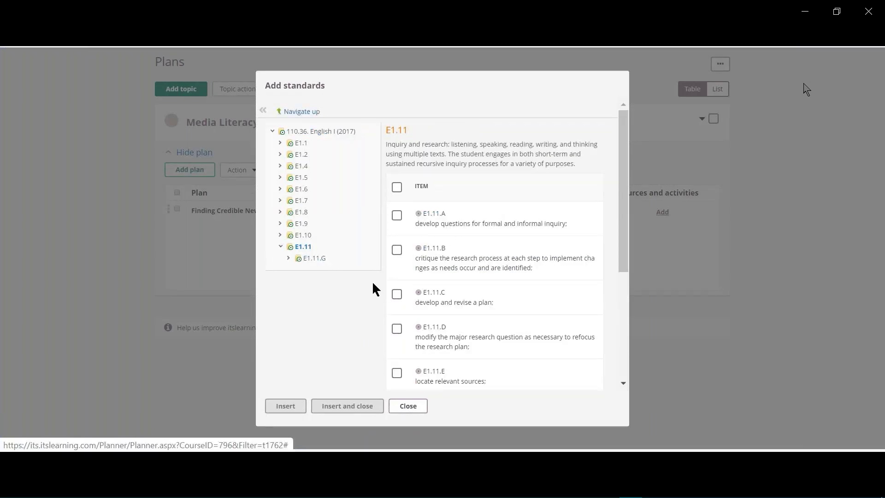
pyautogui.scroll(-4, 543, 296)
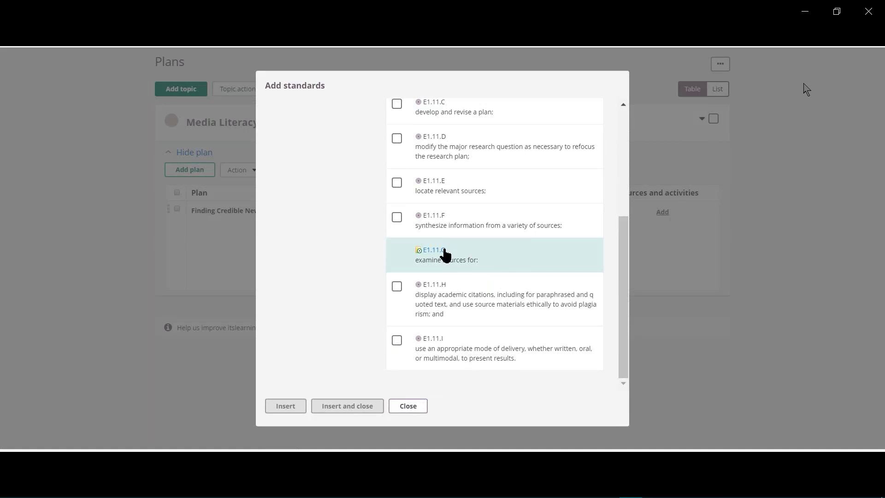
pyautogui.click(444, 251)
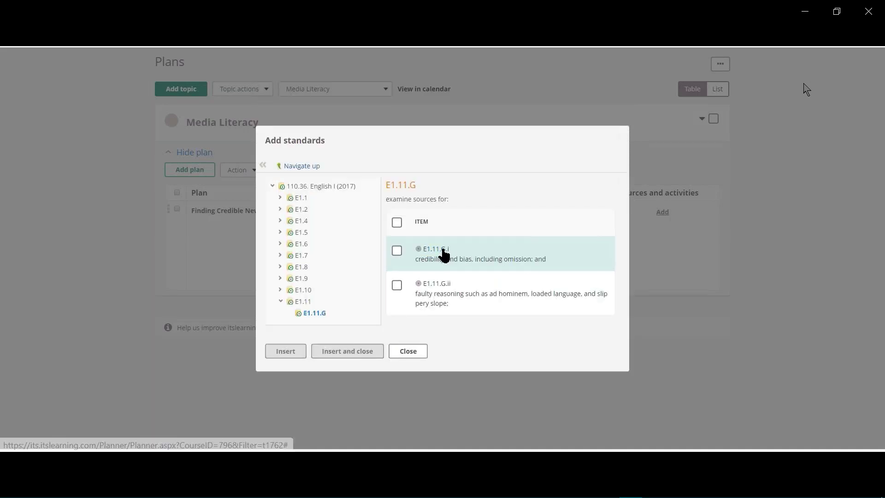
pyautogui.click(397, 285)
pyautogui.click(337, 352)
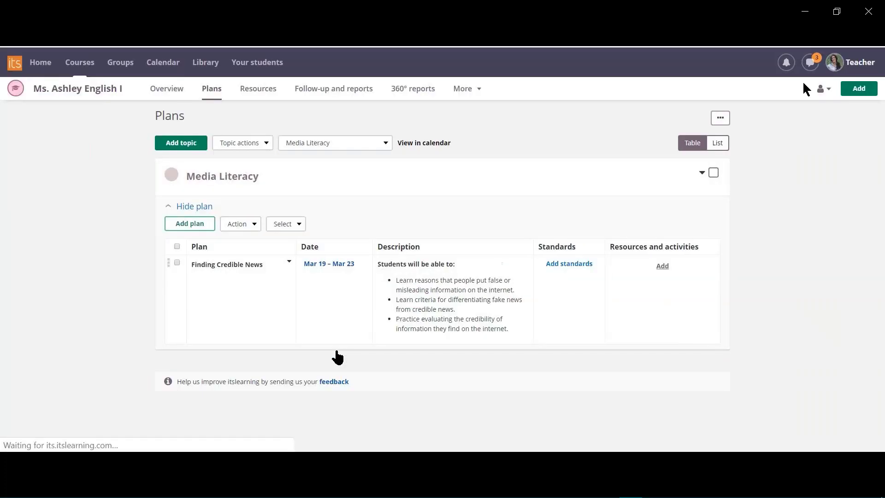
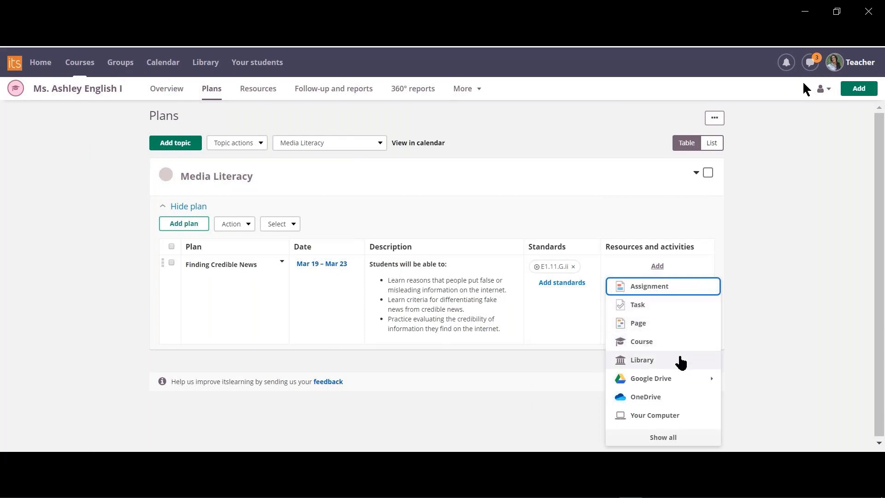
# Add an assignment titled "Evaluating Sources for Credibility" to the plan, with instructions to read the linked article and complete the attached Reading Chart.
pyautogui.moveTo(679, 379)
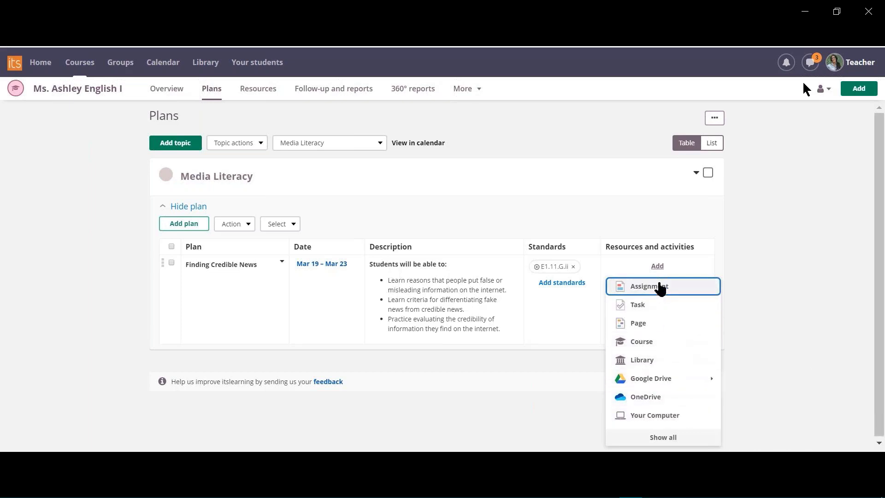
pyautogui.click(661, 288)
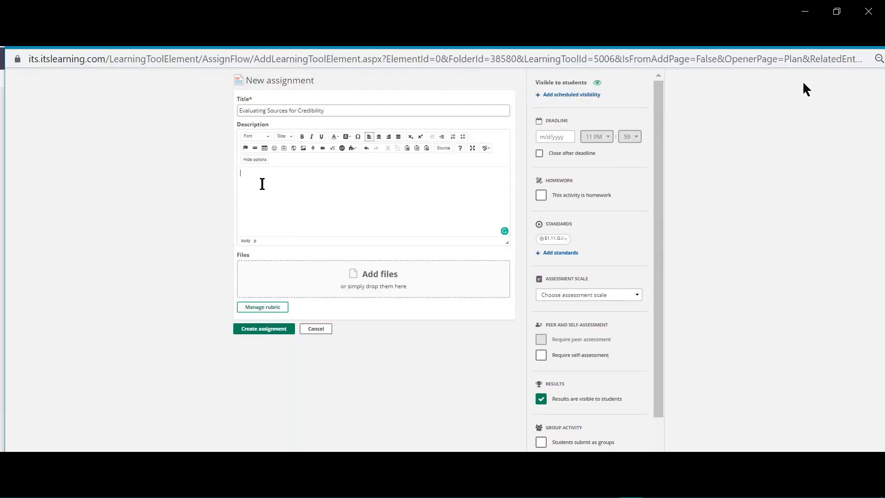
pyautogui.write('Read the attached document titled "Evaluating Credibility" click here to access the article. Then complete the attached Reading Chart.')
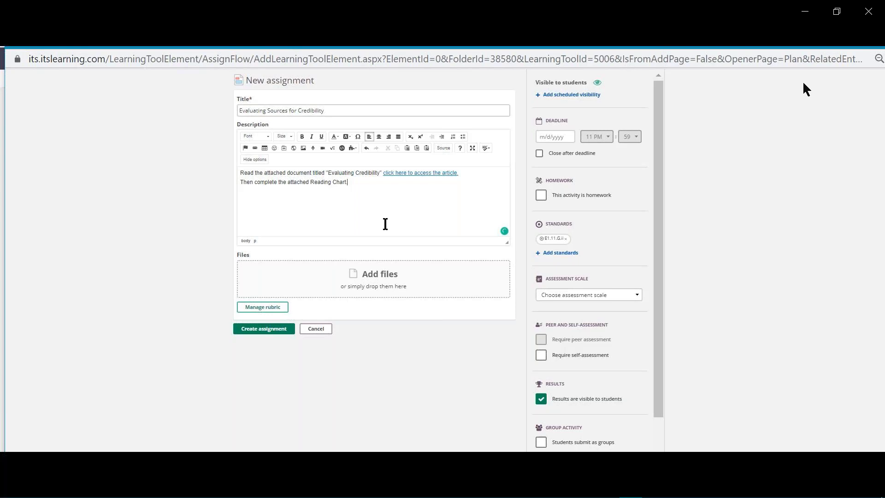
# Attach the Reading Chart from the ELA folder in Google Drive and set it to make a copy for each student.
pyautogui.click(431, 279)
pyautogui.click(369, 366)
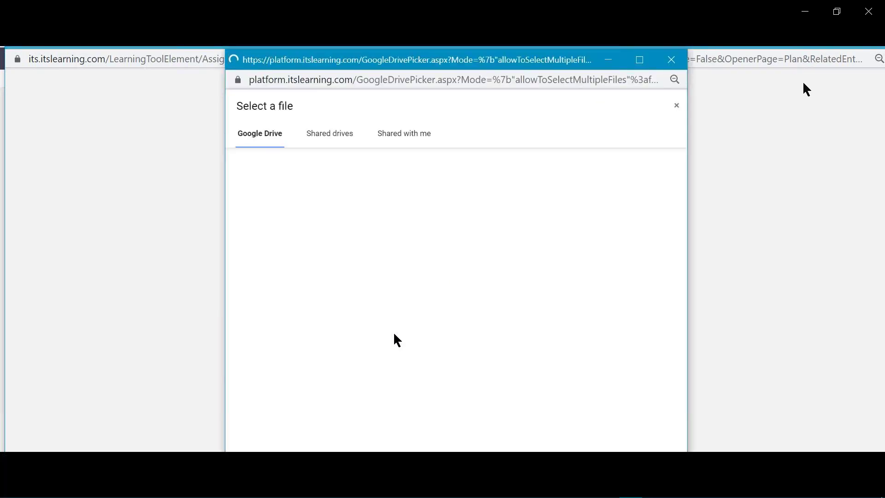
pyautogui.moveTo(450, 65); pyautogui.dragTo(446, 11)
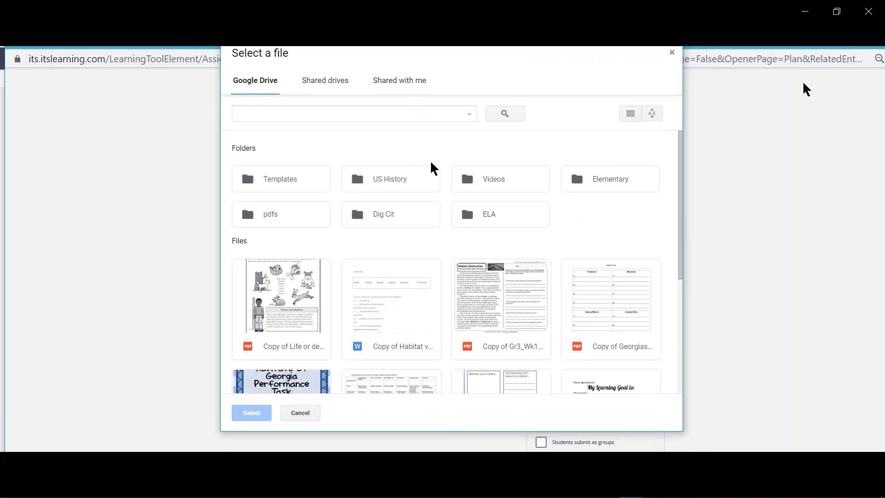
pyautogui.click(503, 218)
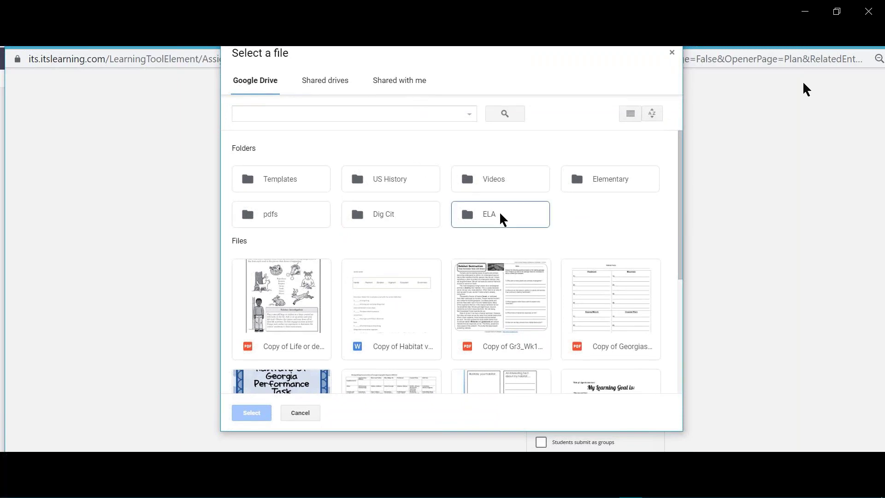
pyautogui.doubleClick(501, 216)
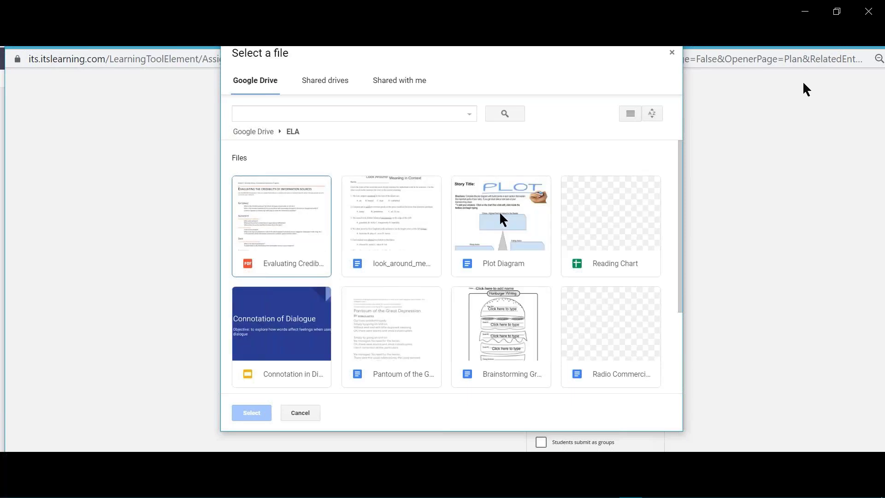
pyautogui.doubleClick(588, 233)
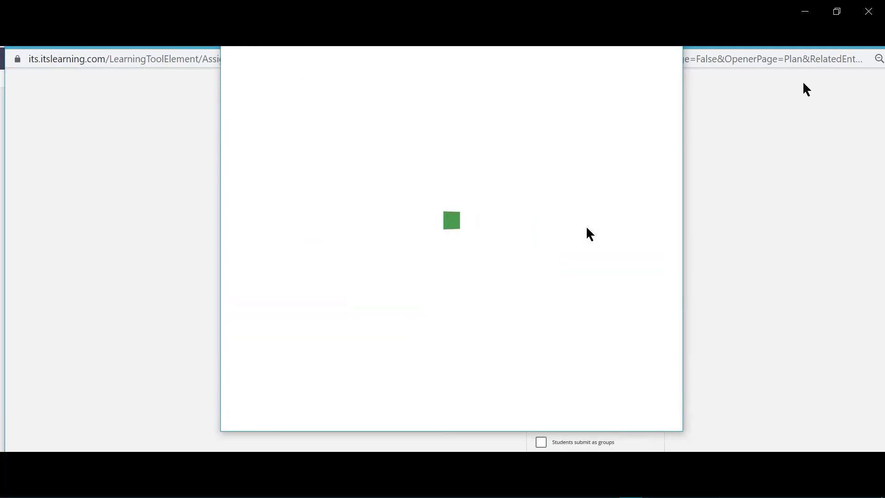
pyautogui.click(489, 272)
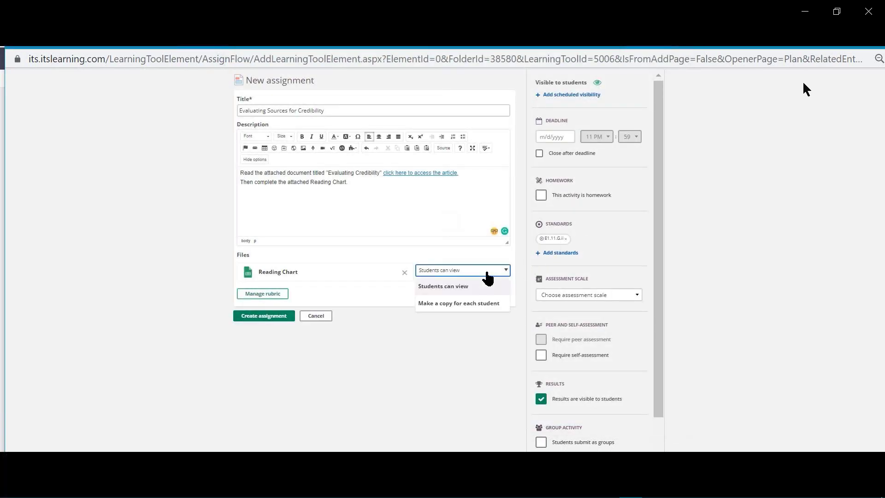
pyautogui.click(482, 302)
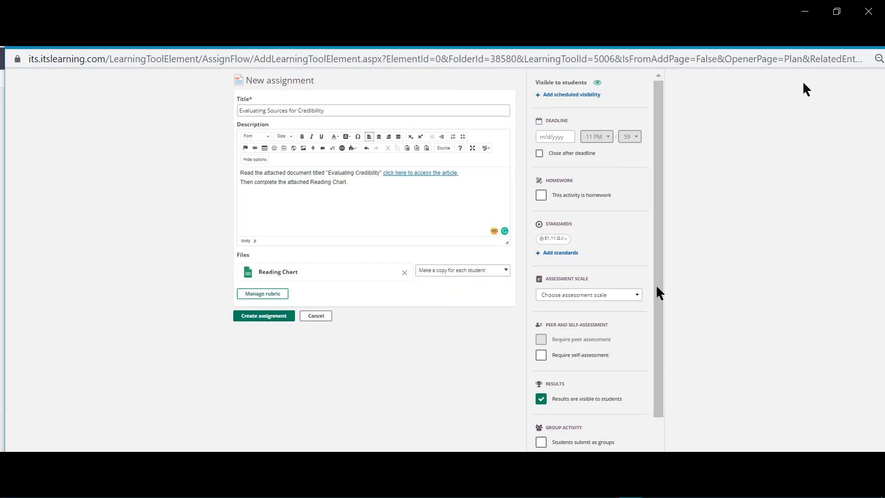
# Set the assignment deadline to 3/20/2020 and mark the activity as homework.
pyautogui.click(549, 138)
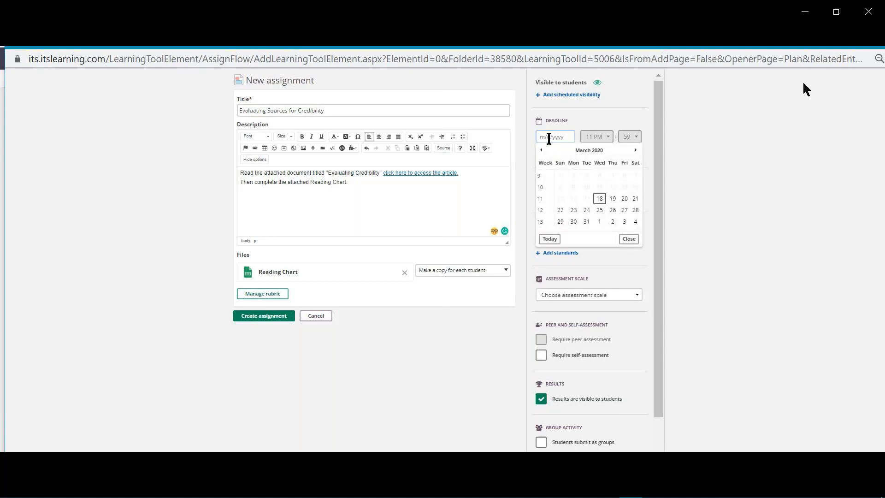
pyautogui.click(625, 199)
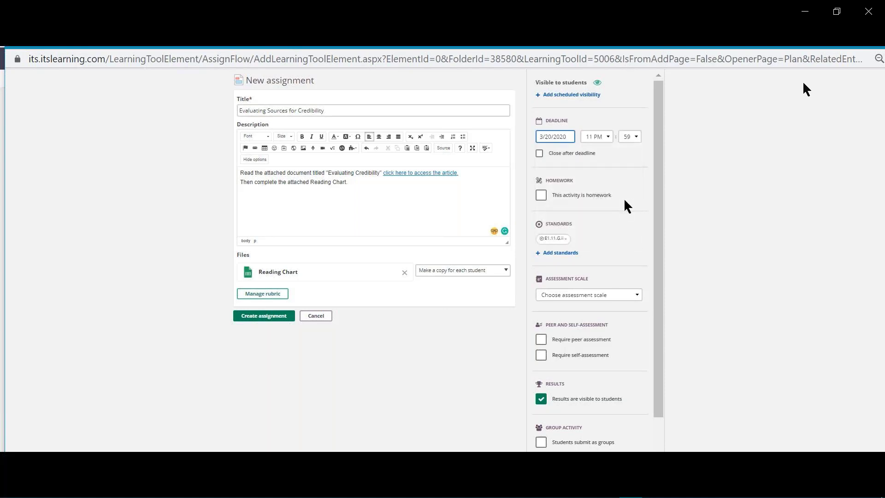
pyautogui.click(541, 195)
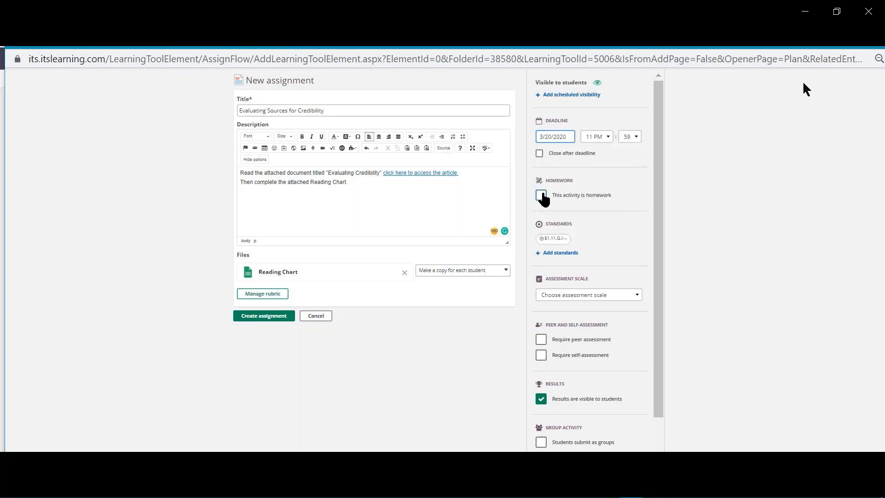
# Assess the assignment with the Score scale and set the maximum score to 100.
pyautogui.scroll(-1, 597, 244)
pyautogui.scroll(-2, 597, 244)
pyautogui.click(598, 227)
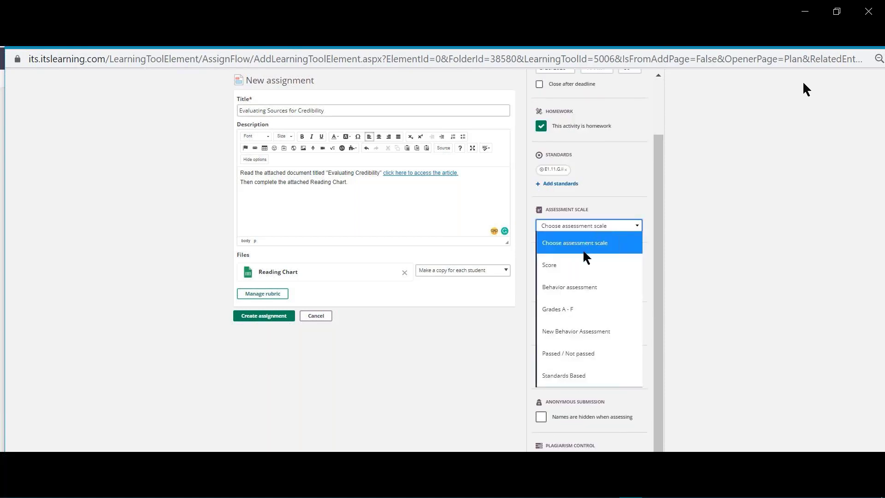
pyautogui.click(579, 271)
pyautogui.click(555, 249)
pyautogui.write('100')
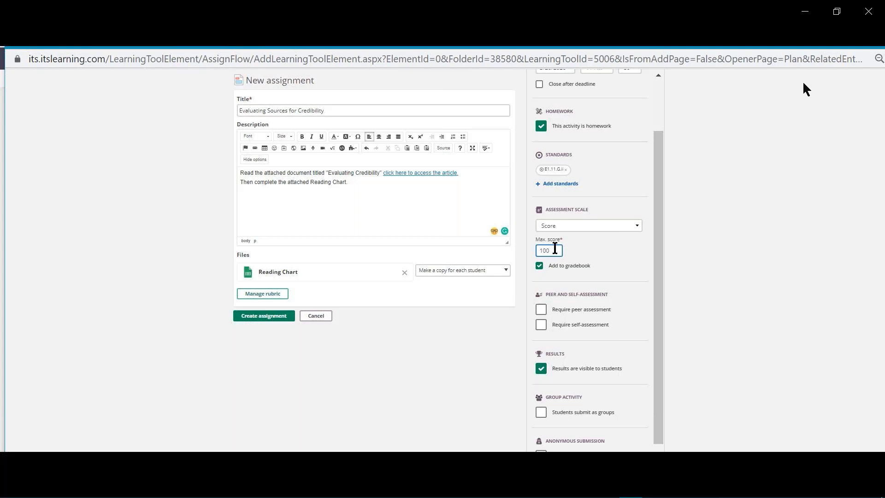
# Review the remaining assignment settings and create the assignment.
pyautogui.click(621, 271)
pyautogui.scroll(-1, 623, 271)
pyautogui.scroll(-1, 622, 272)
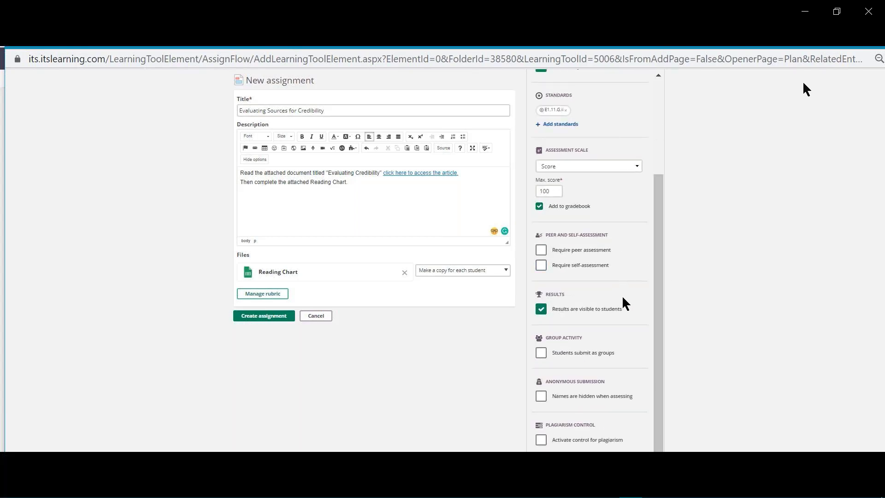
pyautogui.click(256, 317)
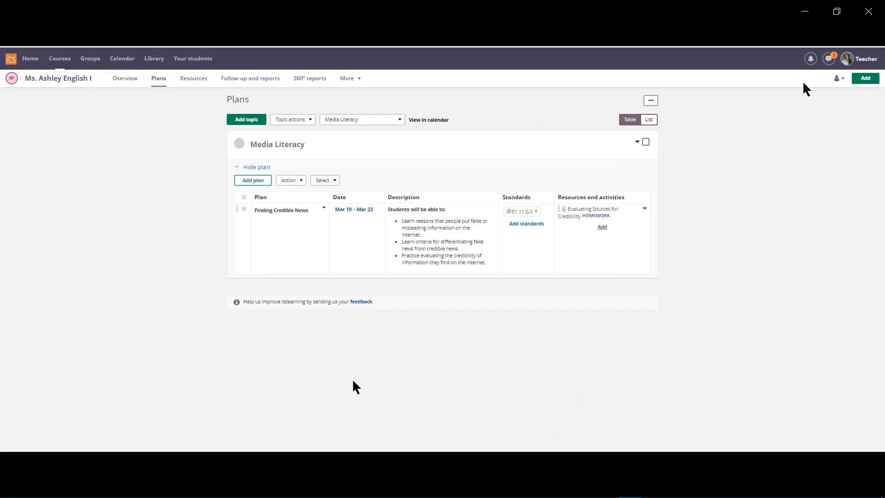
# Expand the Finding Credible News plan on the course overview and view the course as a student.
pyautogui.click(121, 79)
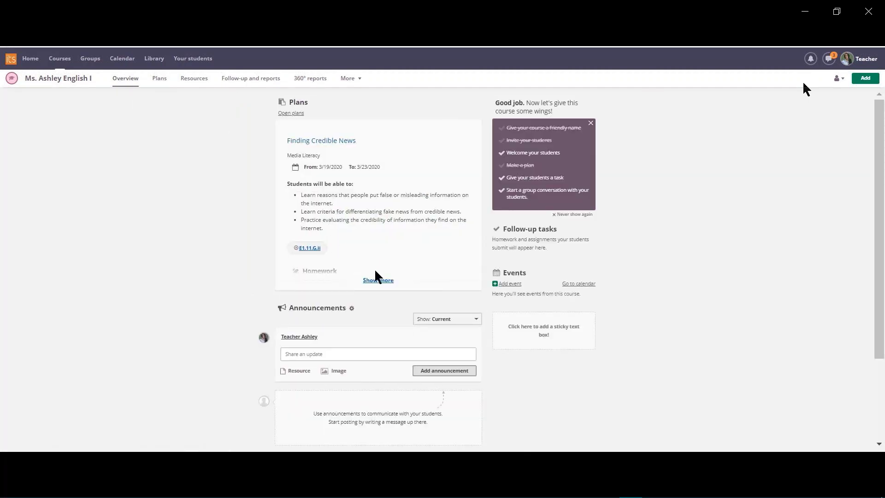
pyautogui.click(376, 279)
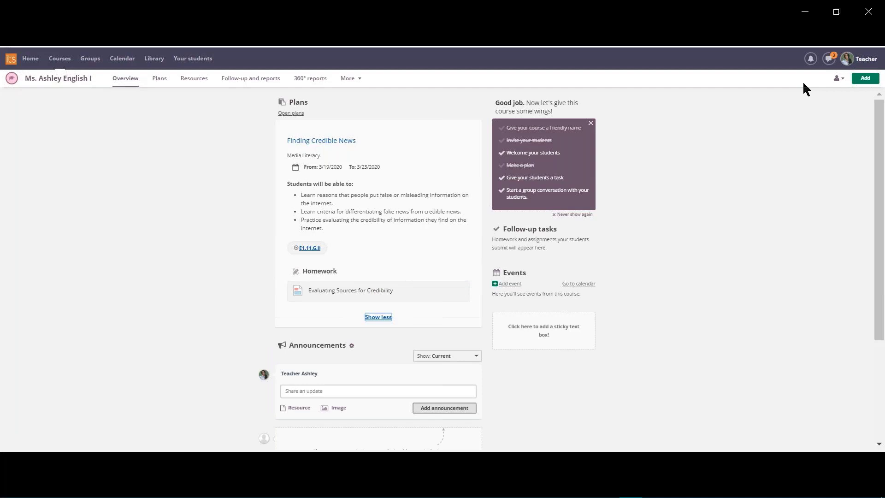
pyautogui.click(838, 80)
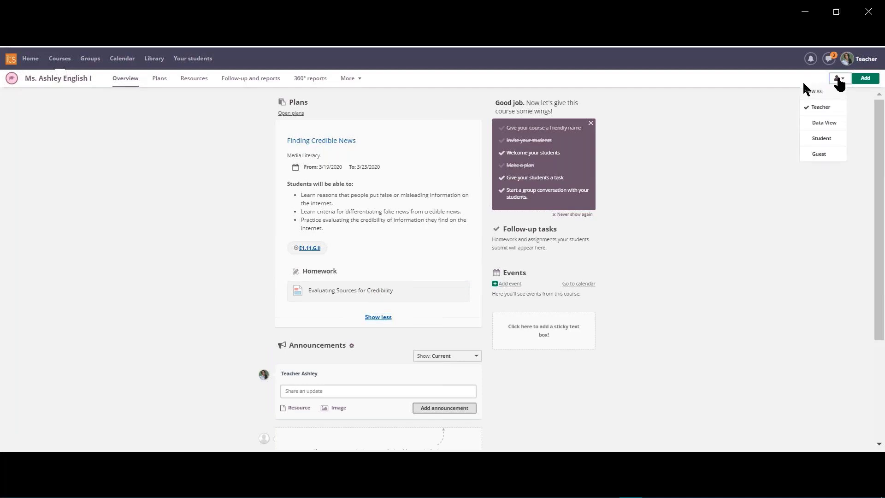
pyautogui.click(821, 140)
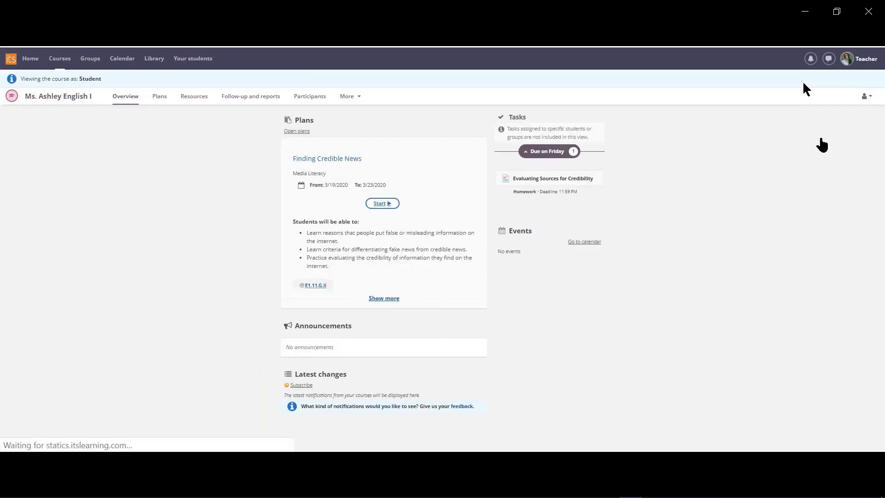
# Start the Finding Credible News plan in student view, go through to the Evaluating Sources for Credibility assignment, and close the plan.
pyautogui.click(379, 204)
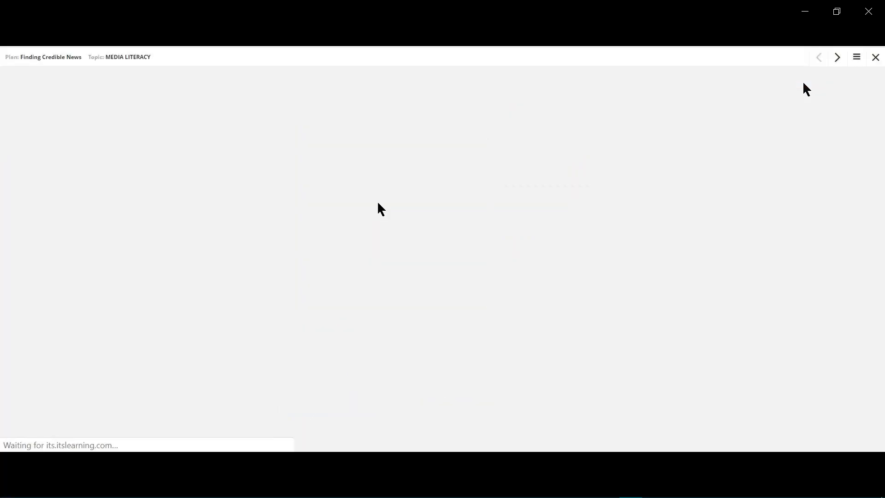
pyautogui.click(838, 59)
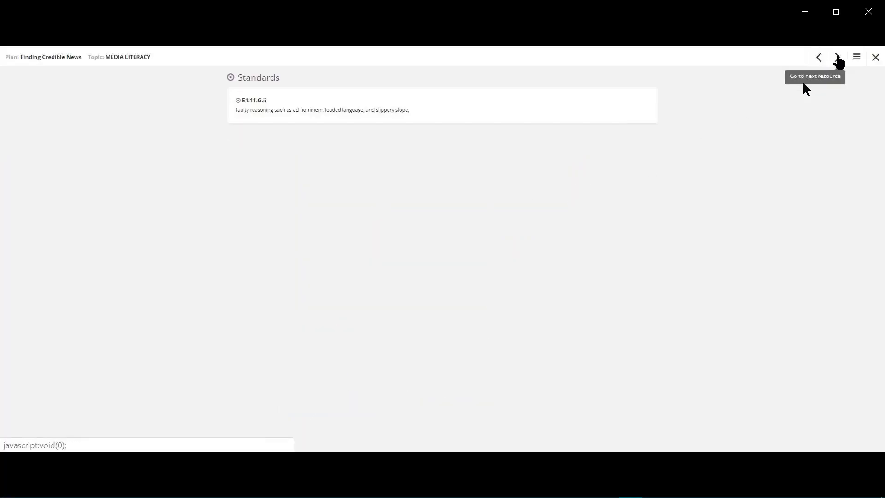
pyautogui.click(839, 59)
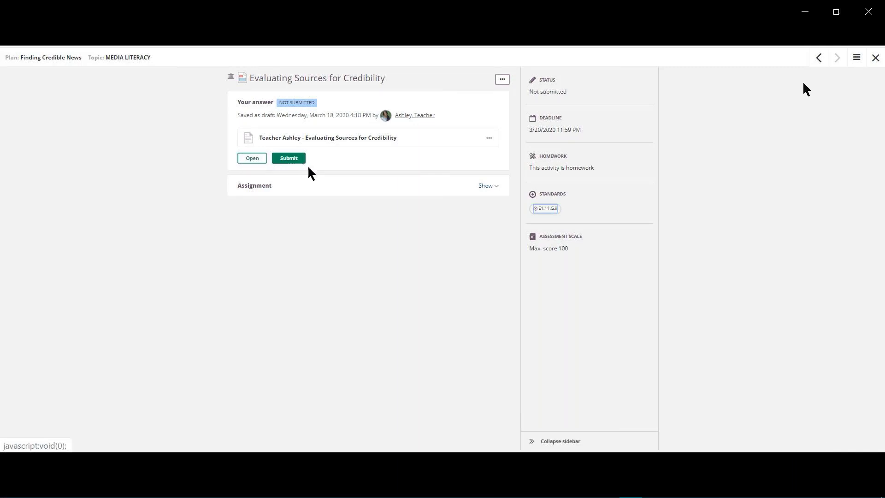
pyautogui.click(875, 58)
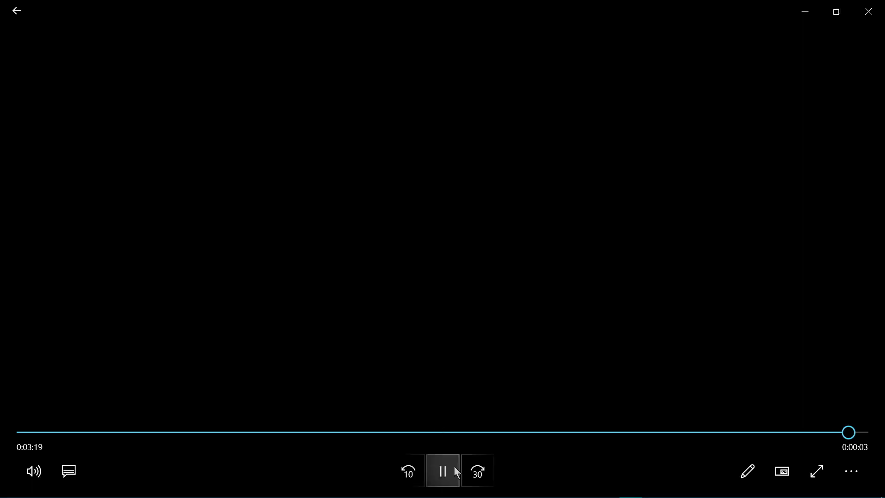
# Pause the video playback and switch to the itslearning course in Microsoft Edge.
pyautogui.click(444, 480)
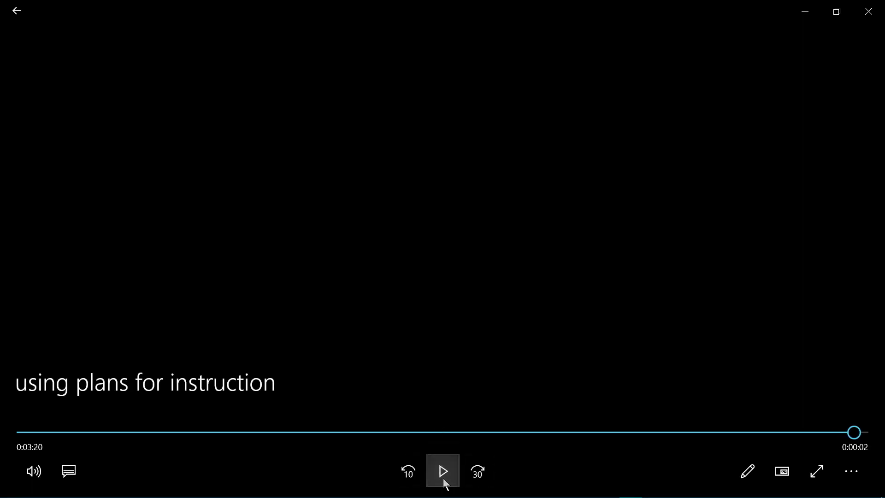
pyautogui.moveTo(206, 497)
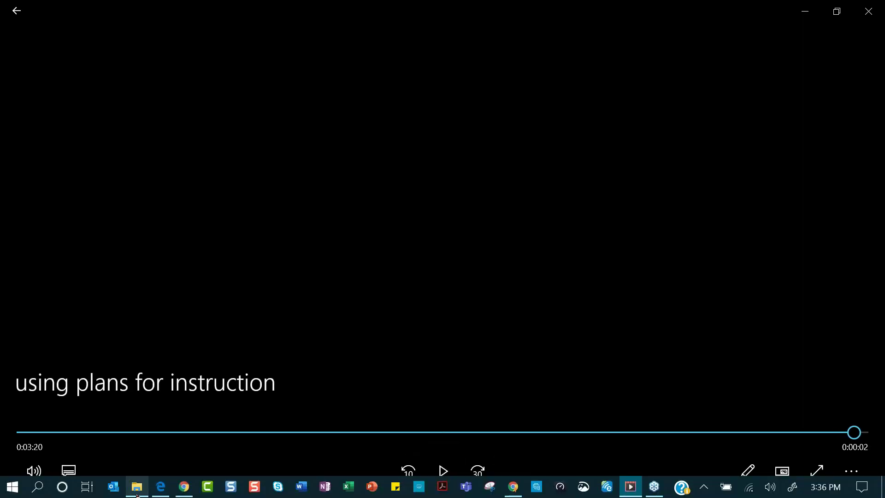
pyautogui.click(162, 489)
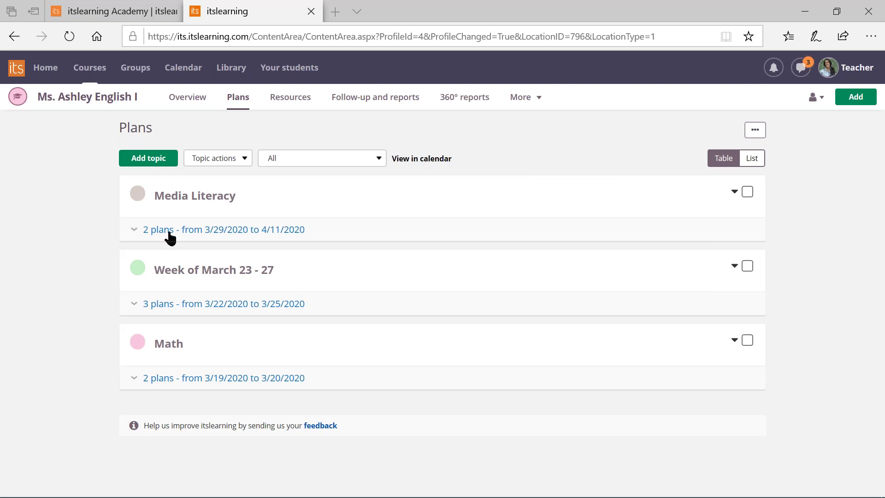
# Expand the Media Literacy plans, view the Google Drive file picker for adding a resource to Finding Credible News, and close the picker.
pyautogui.click(146, 231)
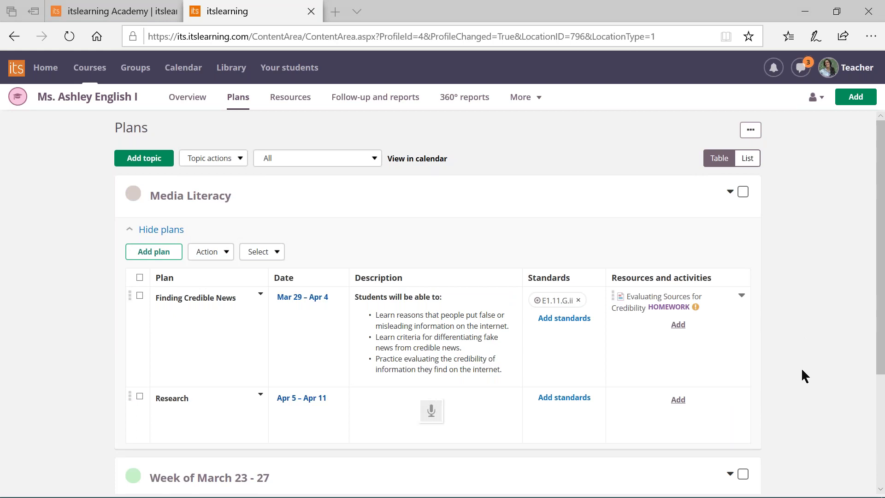
pyautogui.click(678, 326)
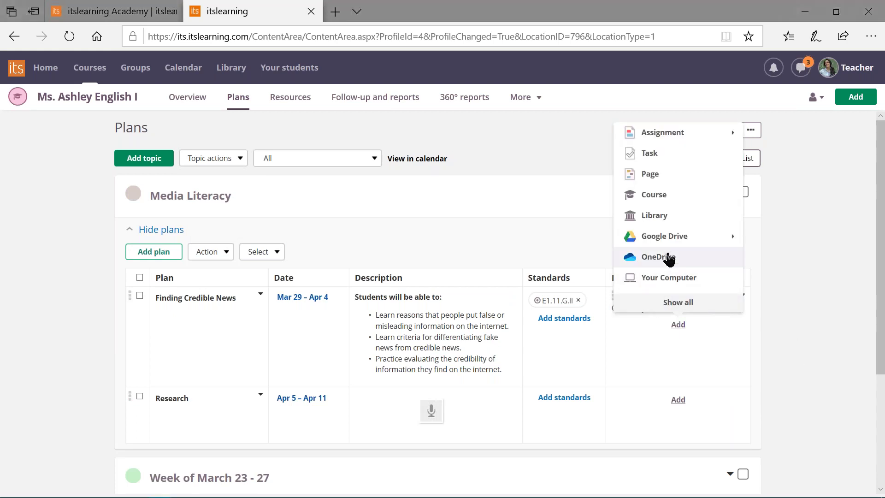
pyautogui.moveTo(671, 232)
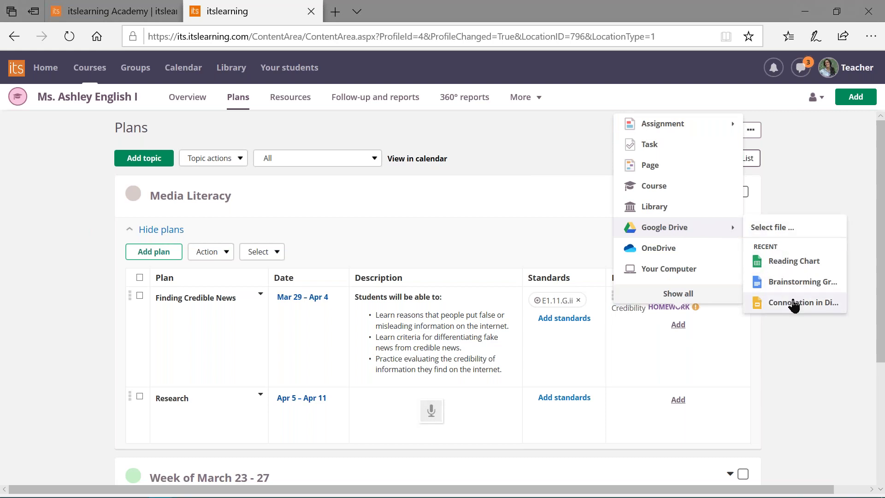
pyautogui.click(779, 229)
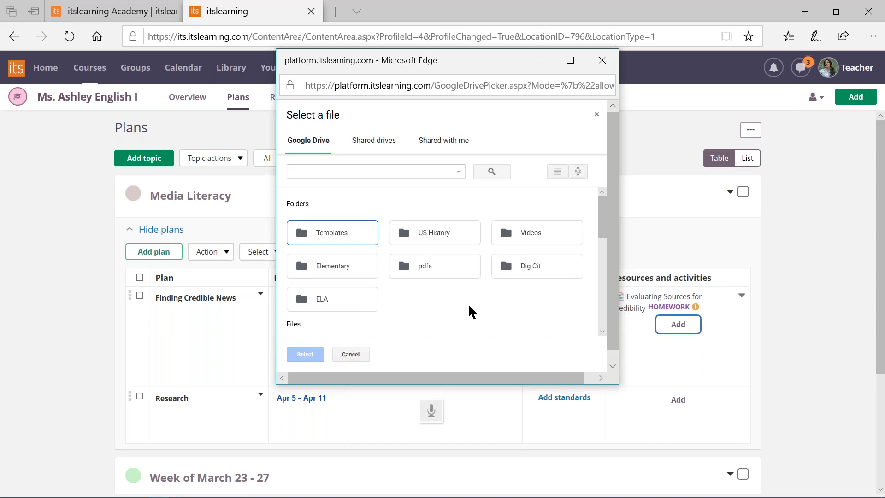
pyautogui.click(603, 60)
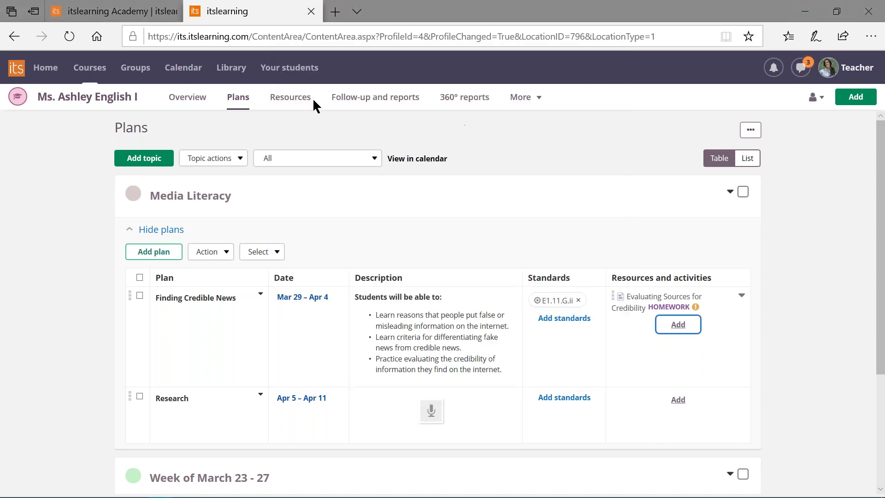
# Show all element types for the course, view the file sources offered for File or folder, and leave without saving.
pyautogui.click(857, 98)
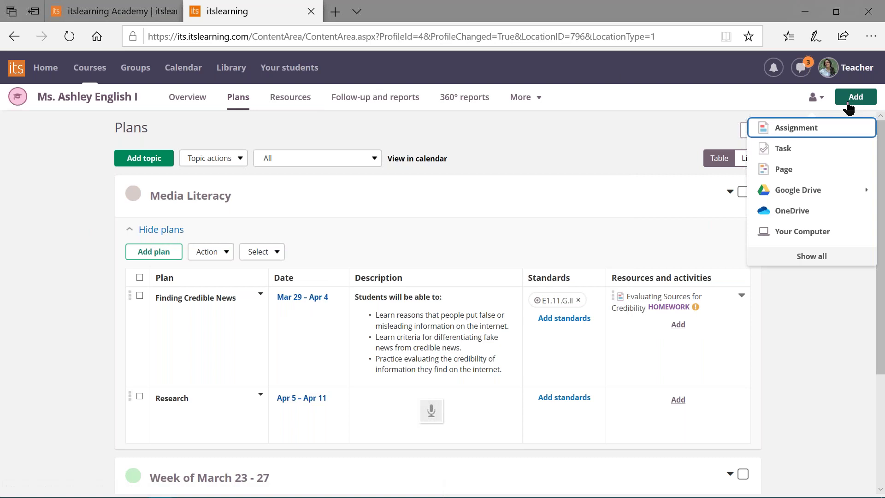
pyautogui.click(825, 257)
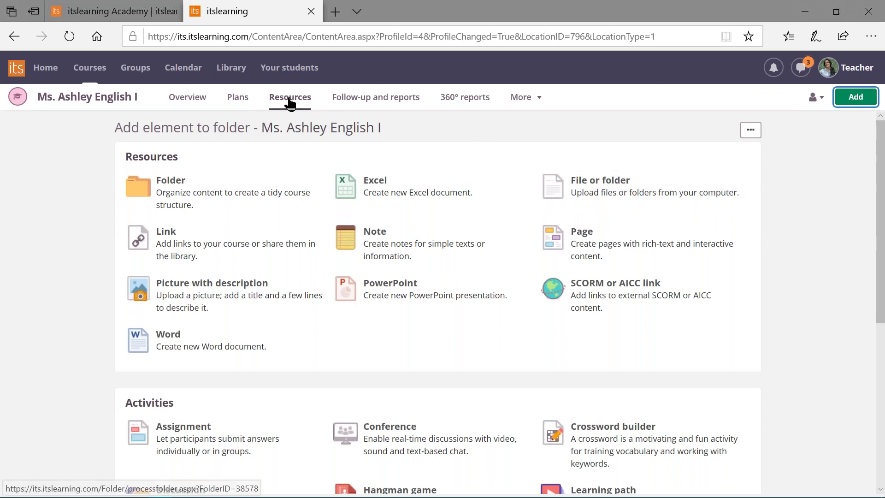
pyautogui.click(611, 188)
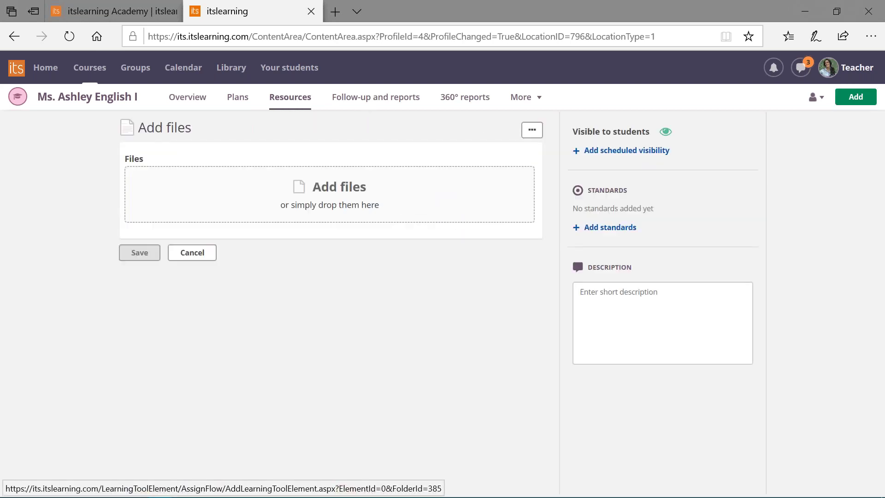
pyautogui.click(307, 200)
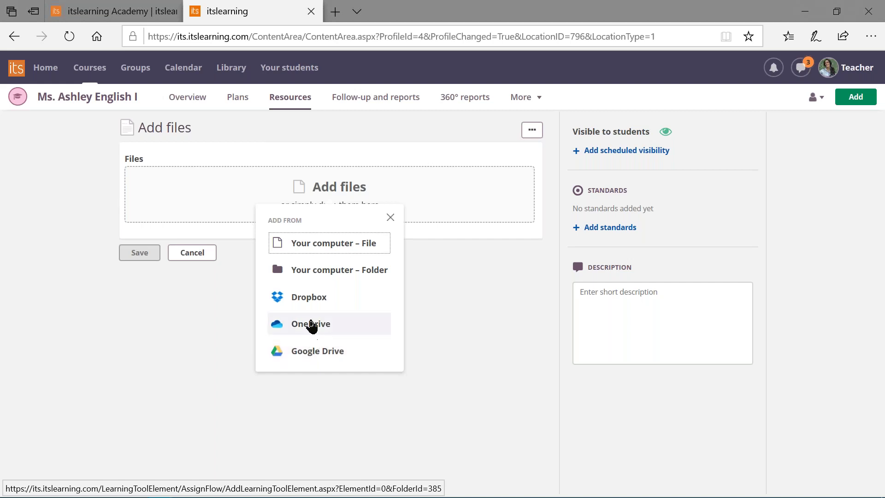
pyautogui.click(446, 283)
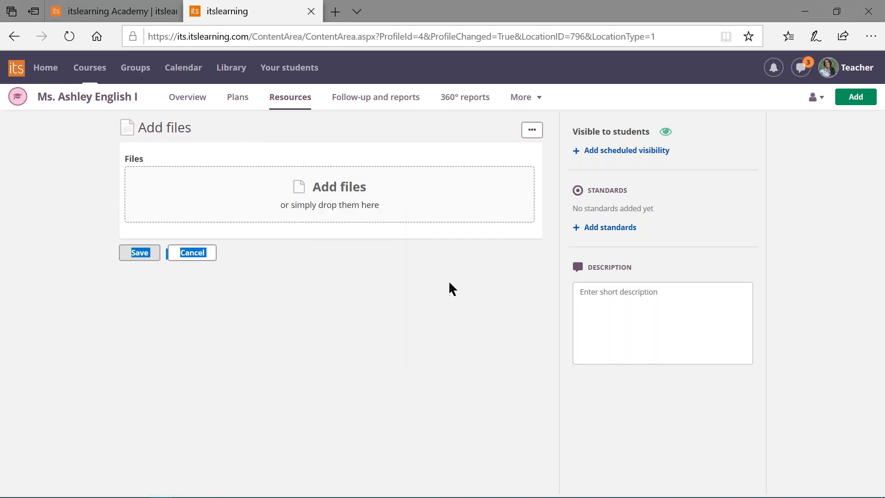
pyautogui.click(205, 253)
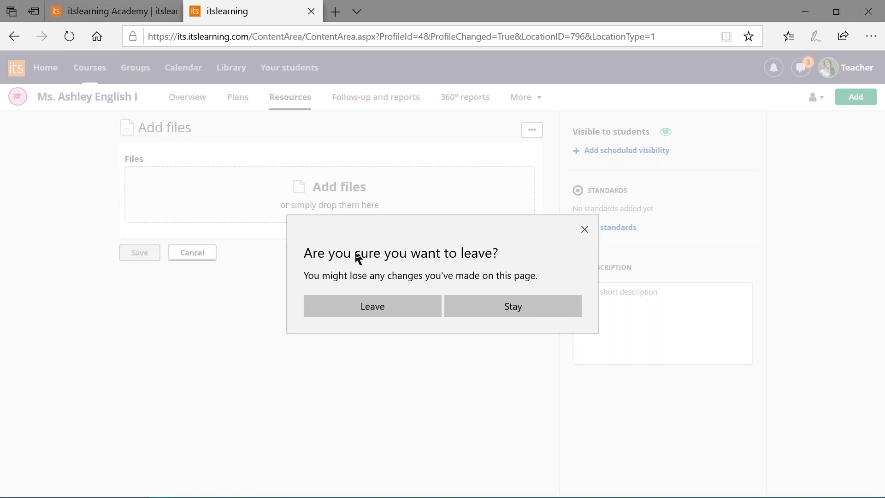
pyautogui.click(403, 296)
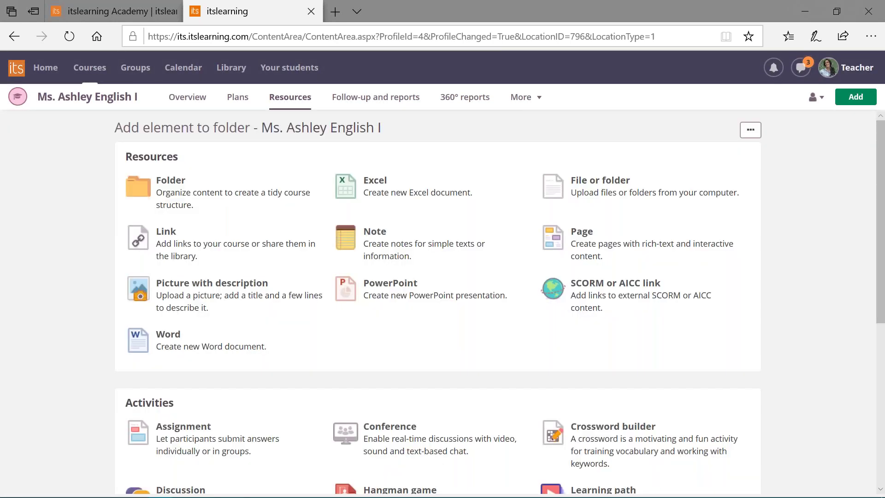
# Open Assignment 1 from the course resources for editing, review its description and attached file, and save it.
pyautogui.click(291, 102)
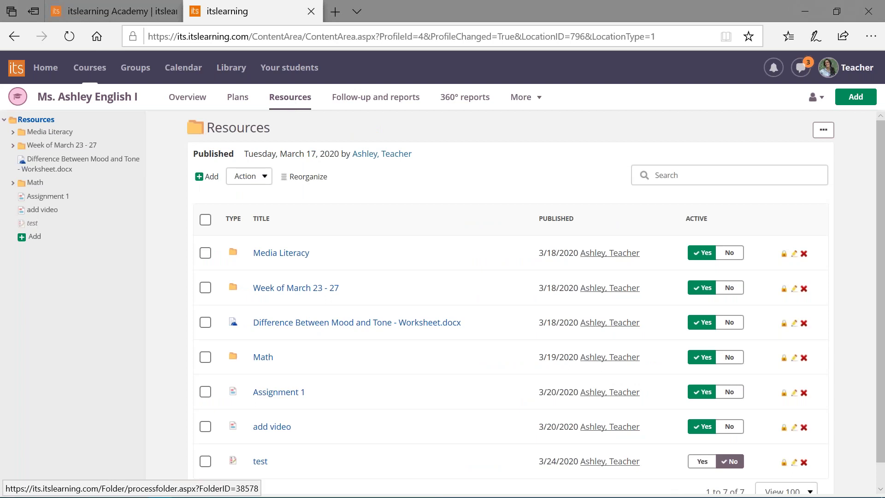
pyautogui.click(49, 198)
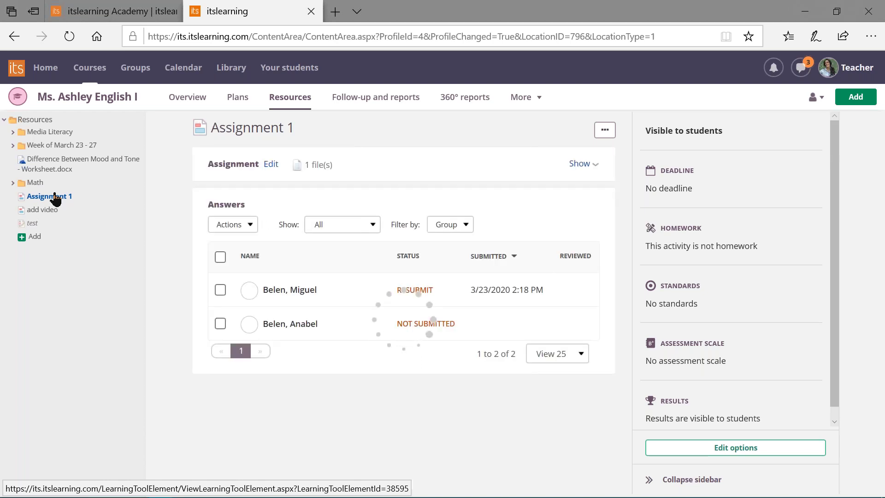
pyautogui.click(270, 165)
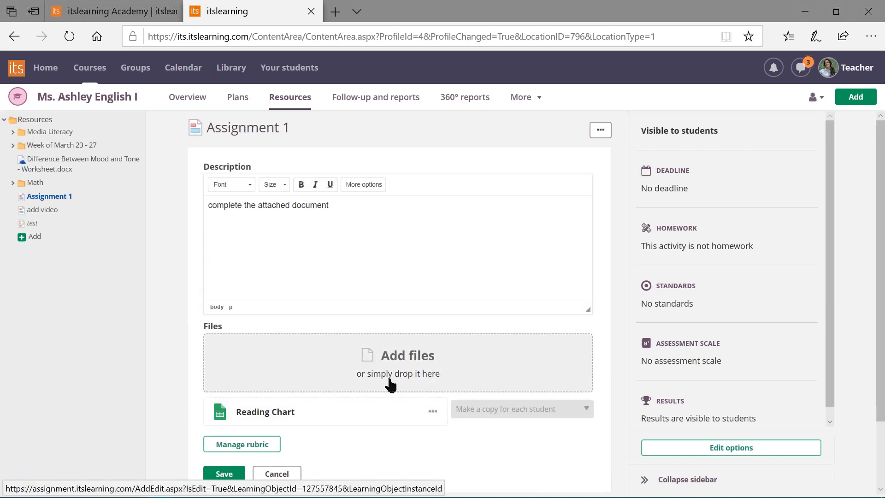
pyautogui.scroll(-2, 391, 385)
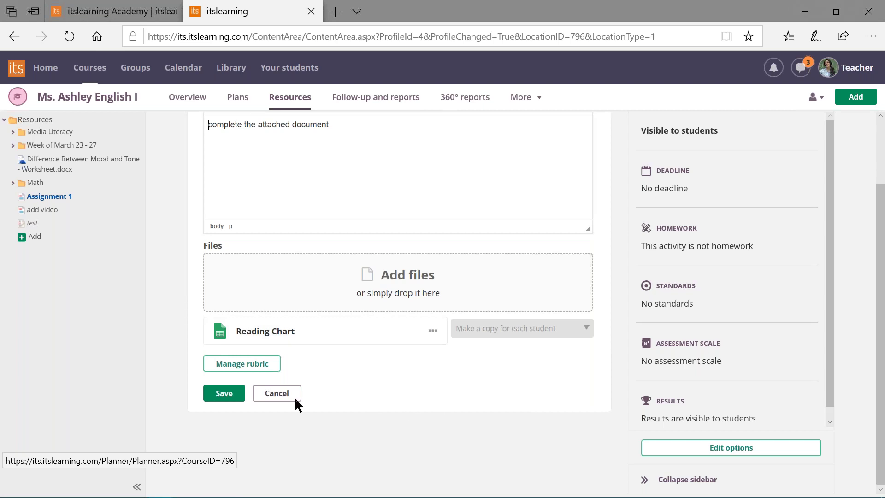
pyautogui.click(231, 402)
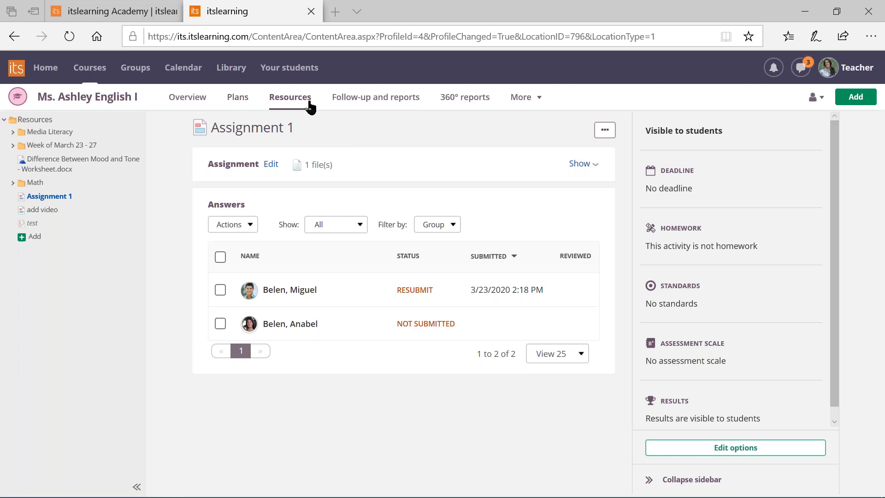
# Add a new Link element to the course's main Resources folder.
pyautogui.click(290, 105)
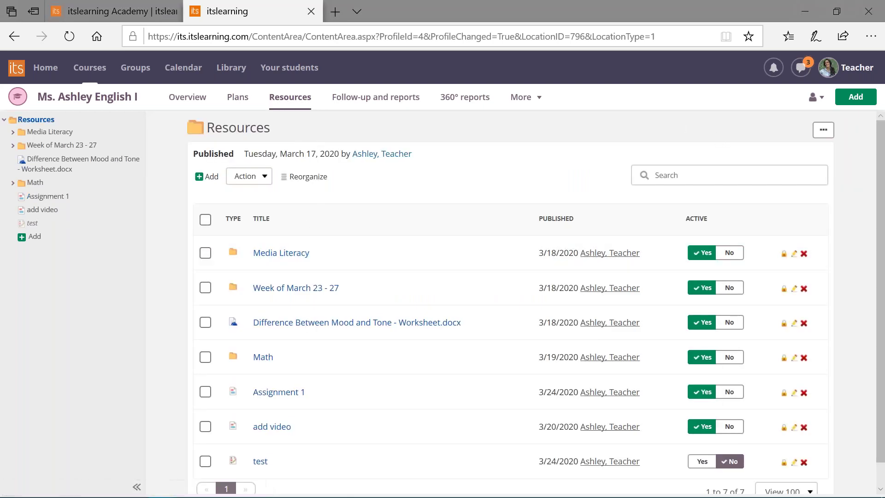
pyautogui.click(855, 97)
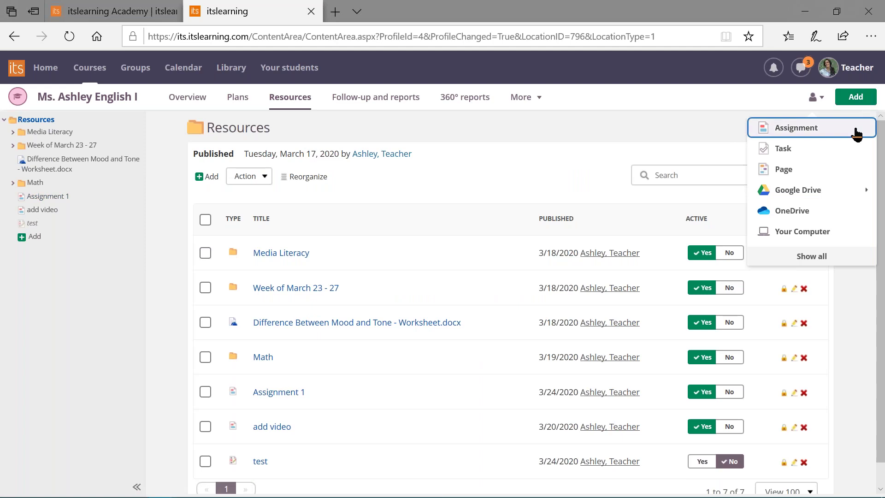
pyautogui.click(807, 237)
pyautogui.click(856, 97)
pyautogui.click(826, 257)
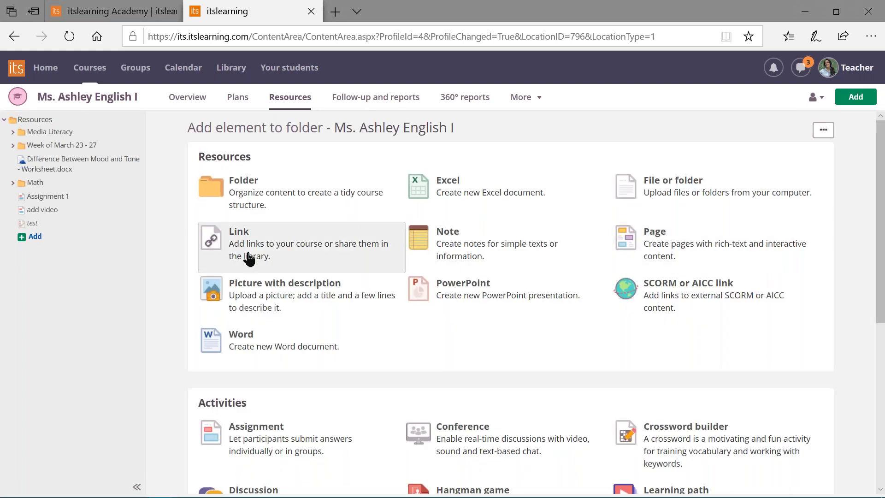
pyautogui.click(249, 257)
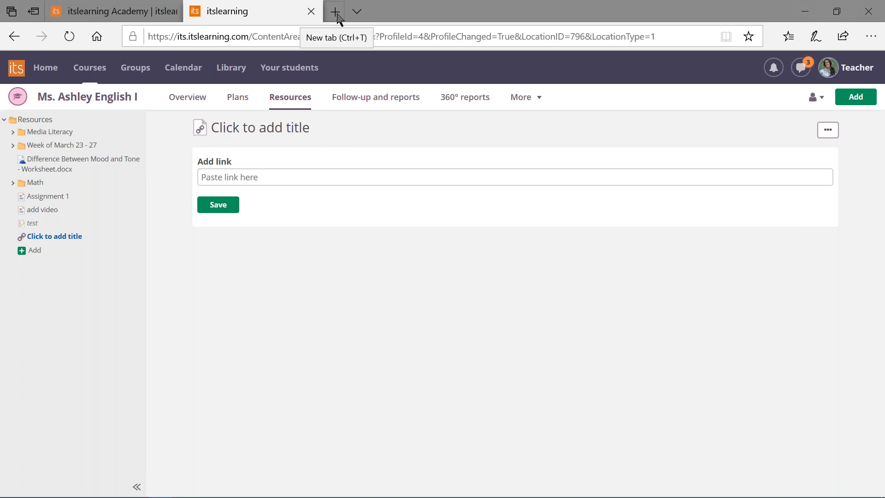
# Expand the Week of March 23 - 27 folder and view the embedded website in the Discovery link resource.
pyautogui.click(12, 183)
pyautogui.click(13, 183)
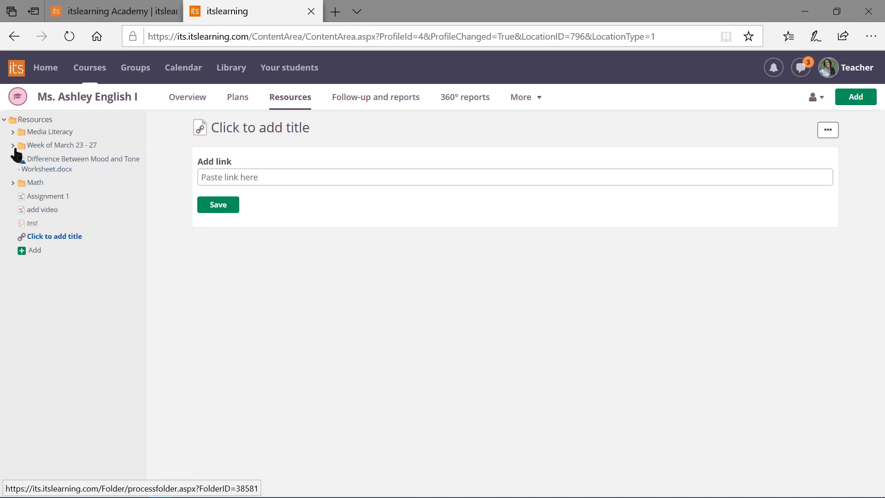
pyautogui.click(13, 131)
pyautogui.click(14, 131)
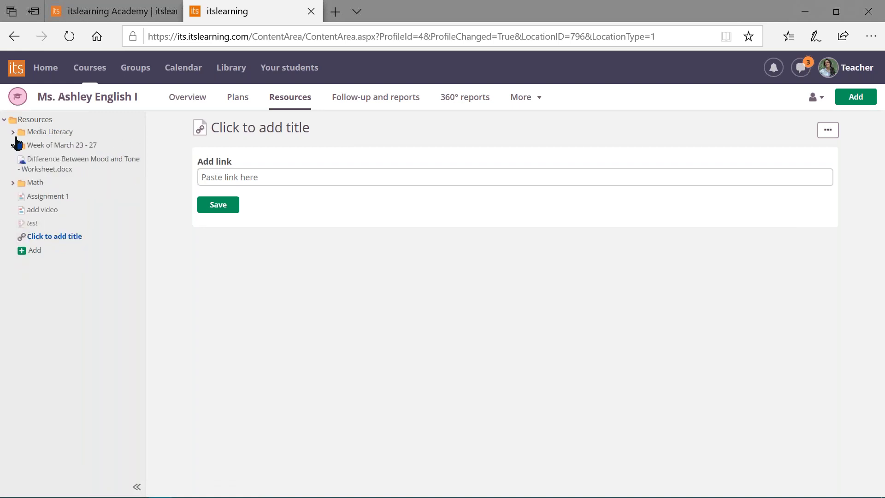
pyautogui.click(13, 146)
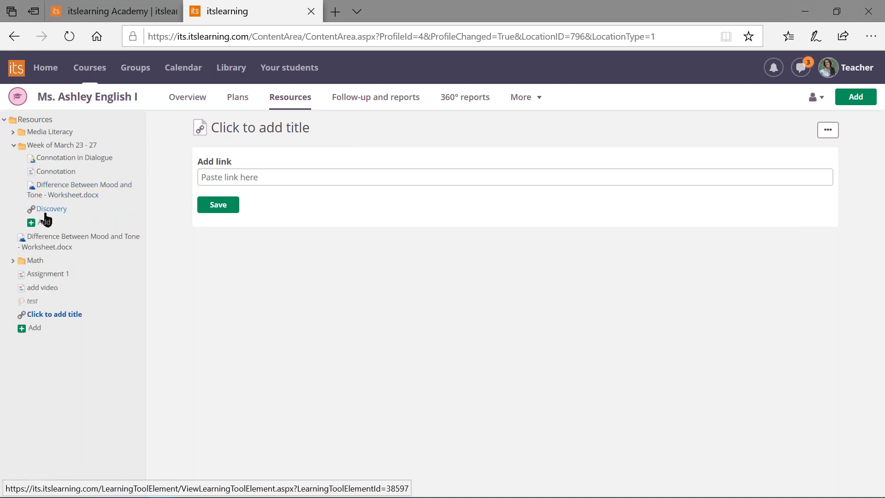
pyautogui.click(53, 211)
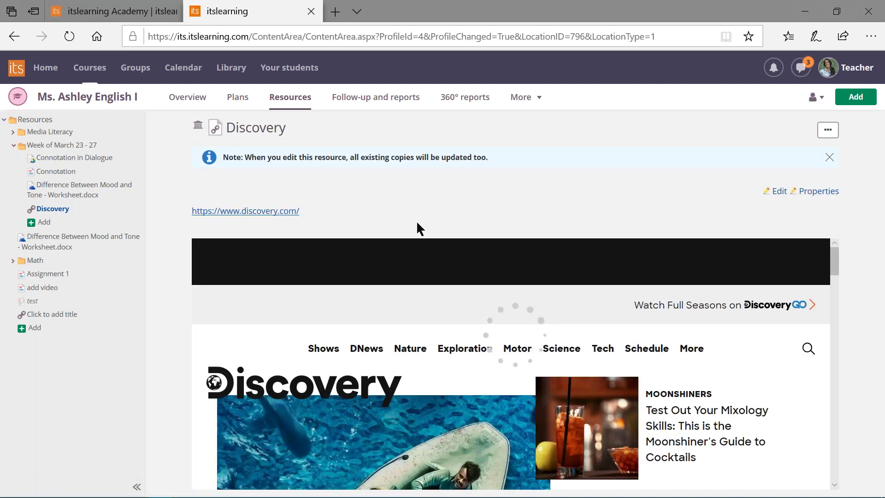
pyautogui.scroll(-1, 540, 243)
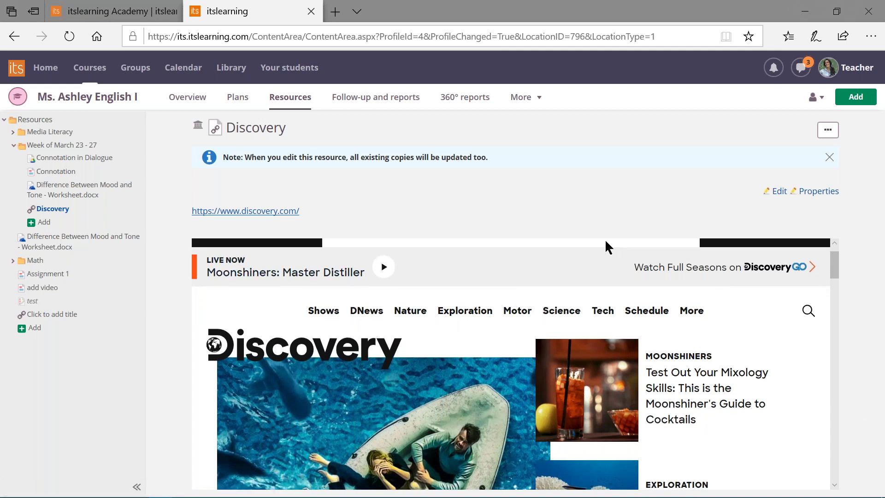
pyautogui.scroll(1, 599, 246)
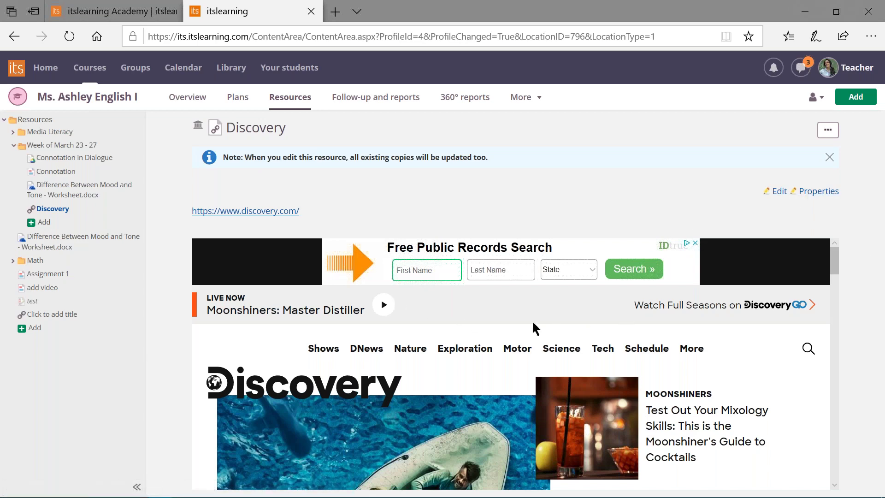
pyautogui.moveTo(467, 352)
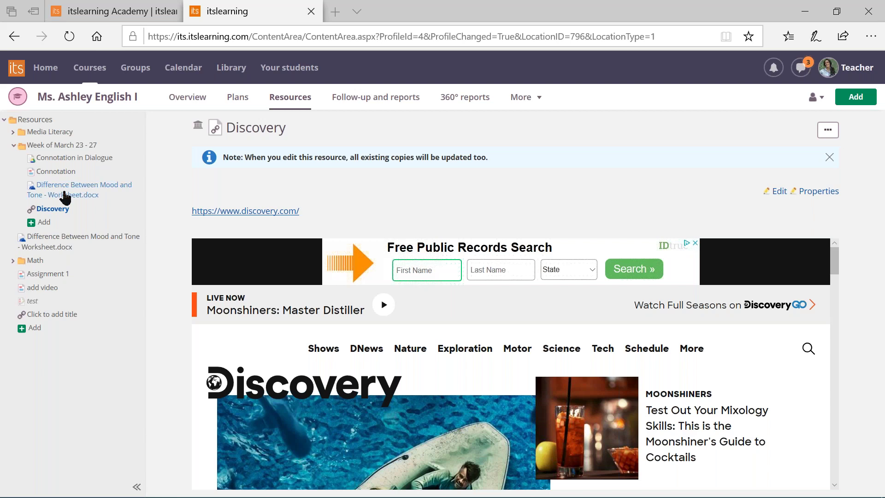
# In the course plans, expand Week of March 23 - 27 and set the Monday plan's stop date to 3/26/2020.
pyautogui.click(246, 97)
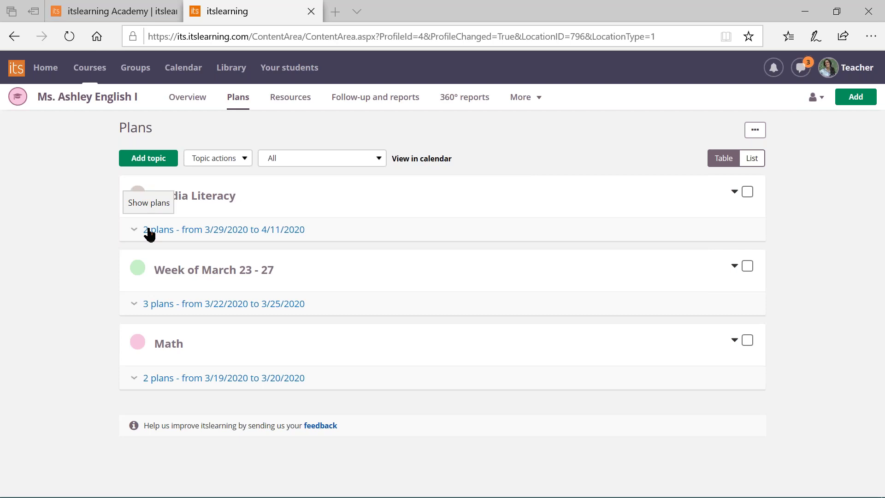
pyautogui.click(147, 305)
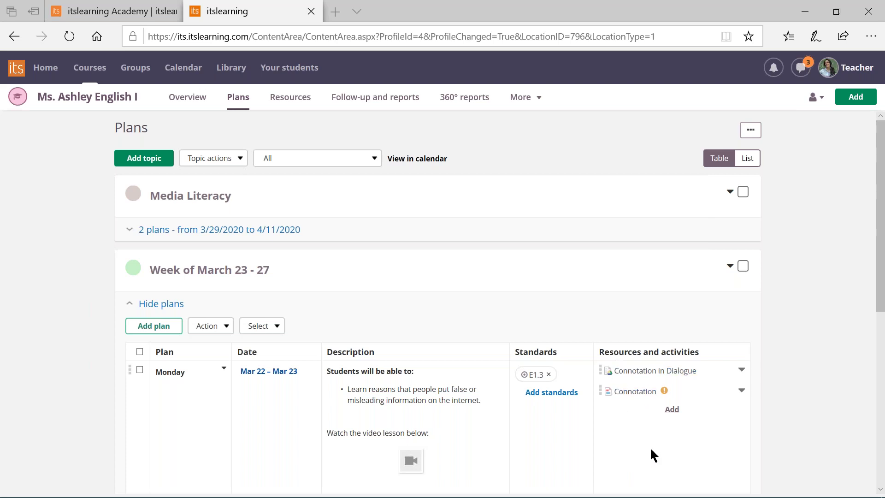
pyautogui.scroll(-1, 651, 454)
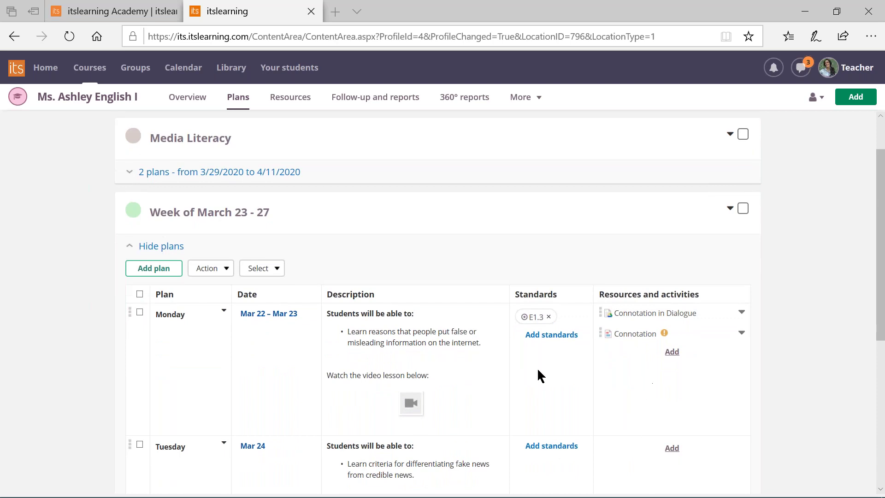
pyautogui.click(256, 317)
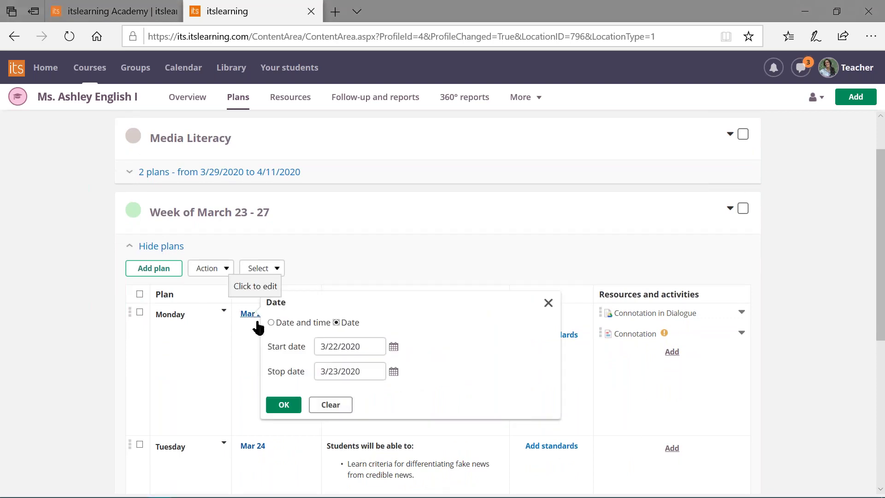
pyautogui.click(394, 372)
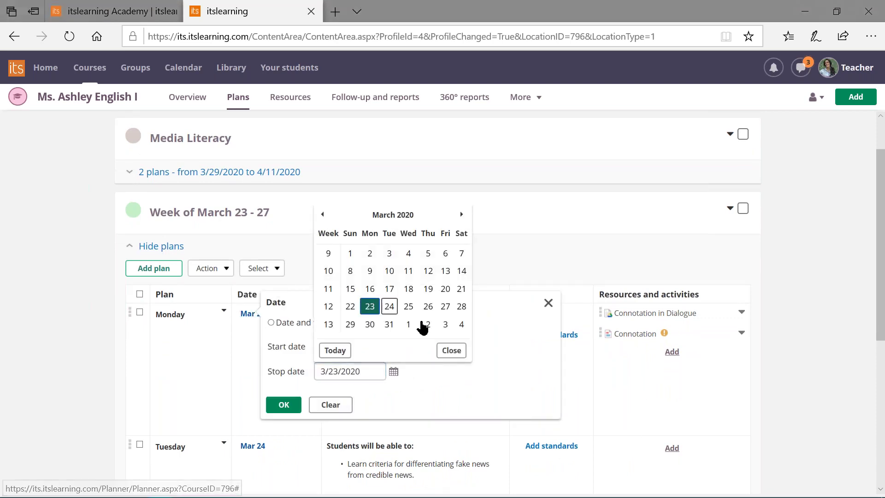
pyautogui.click(428, 308)
pyautogui.click(283, 406)
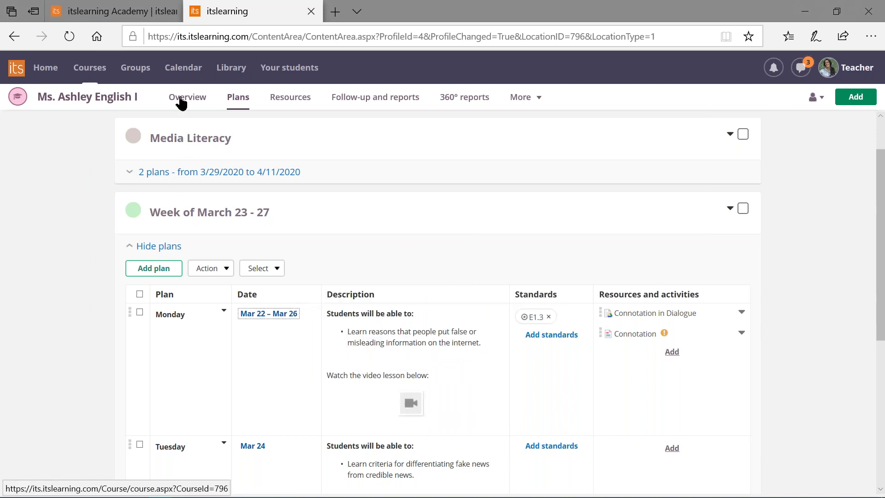
# Expand the Media Literacy topic and remove the start and stop dates from the Finding Credible News plan.
pyautogui.scroll(2, 199, 258)
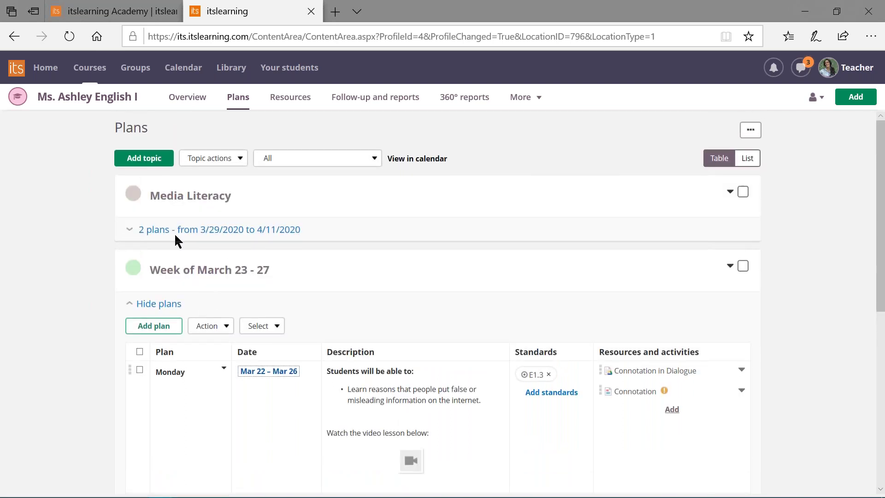
pyautogui.click(156, 230)
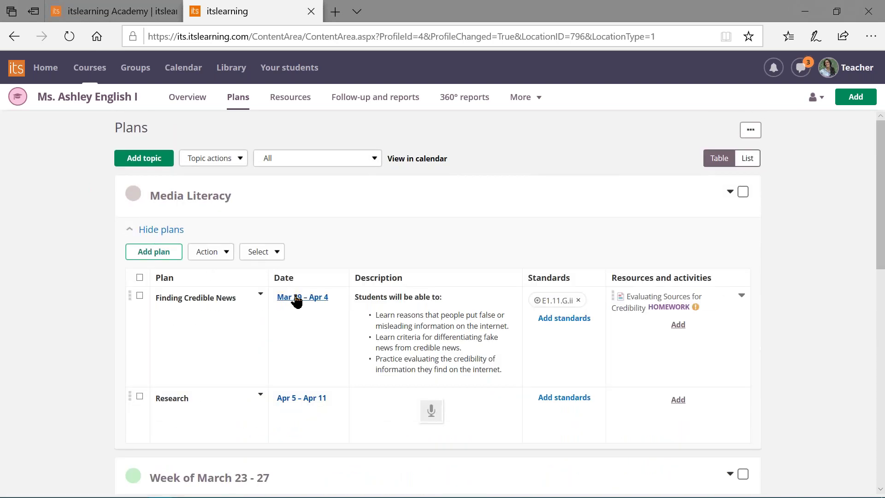
pyautogui.click(297, 299)
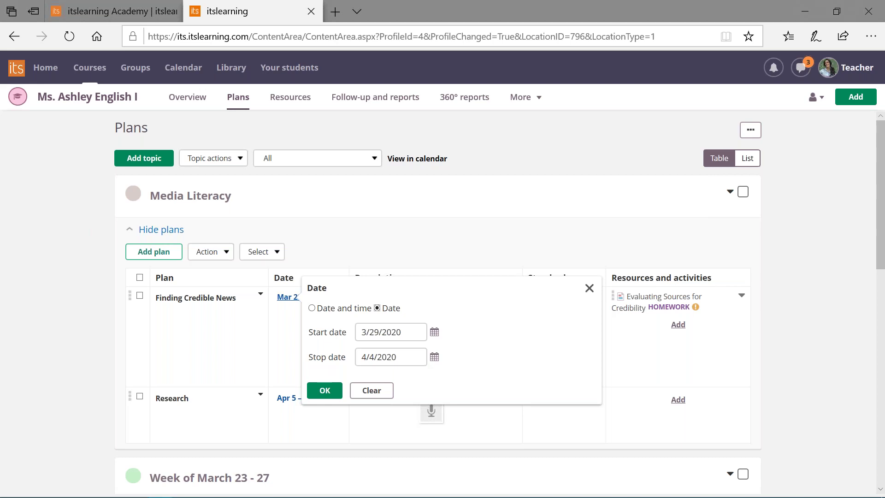
pyautogui.click(402, 331)
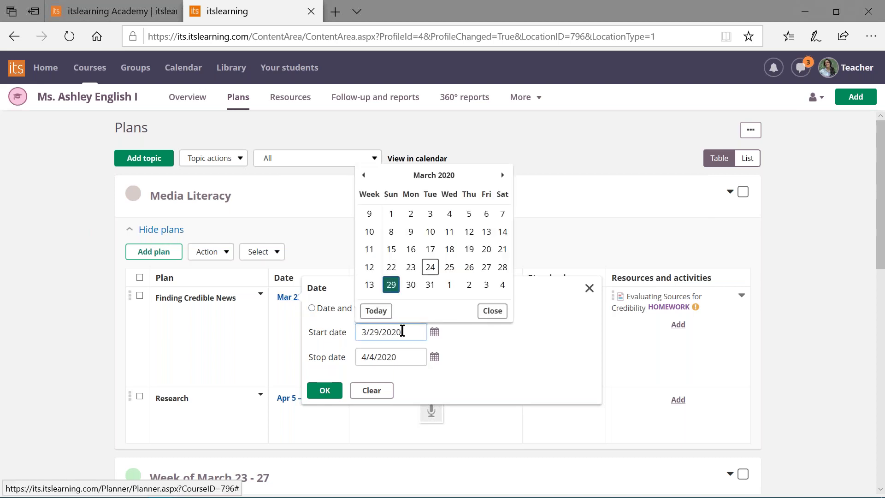
pyautogui.moveTo(413, 332); pyautogui.dragTo(223, 341)
pyautogui.press('BackSpace')
pyautogui.moveTo(417, 358); pyautogui.dragTo(359, 358)
pyautogui.press('BackSpace')
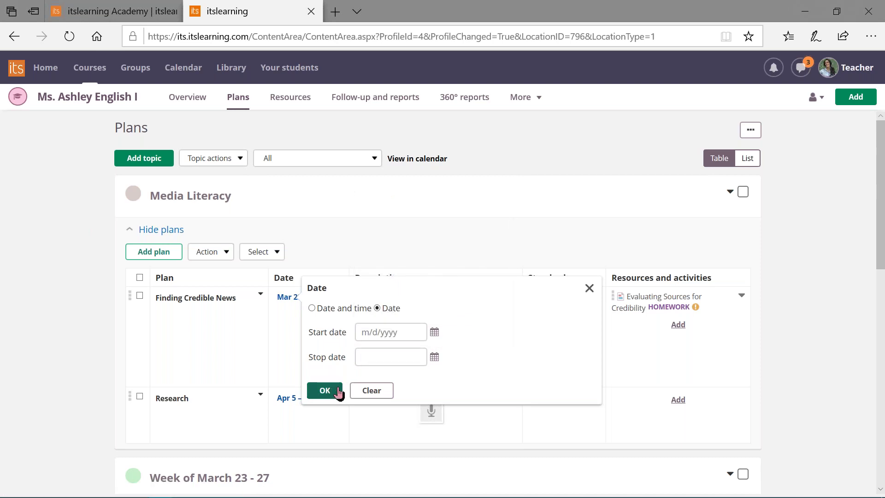
pyautogui.click(325, 391)
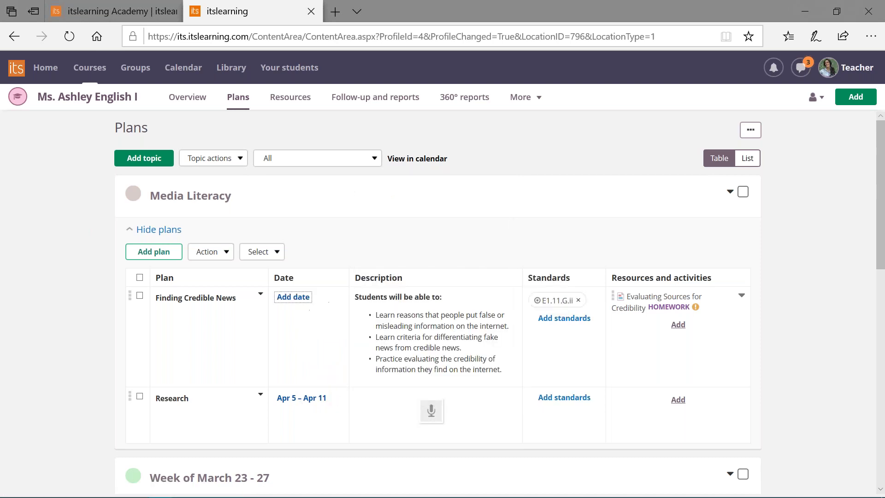
# On the course overview, expand the current plans and review their dates, video lesson, standard and attached resources.
pyautogui.click(190, 107)
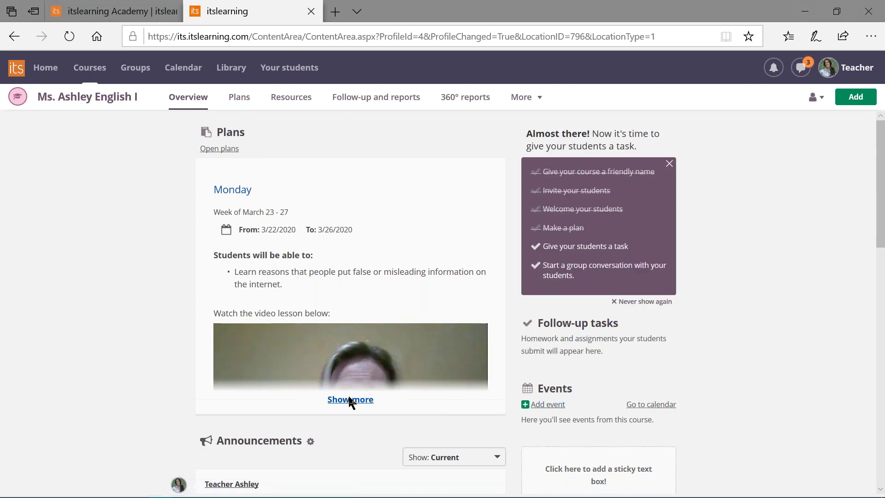
pyautogui.click(349, 400)
pyautogui.scroll(-5, 347, 408)
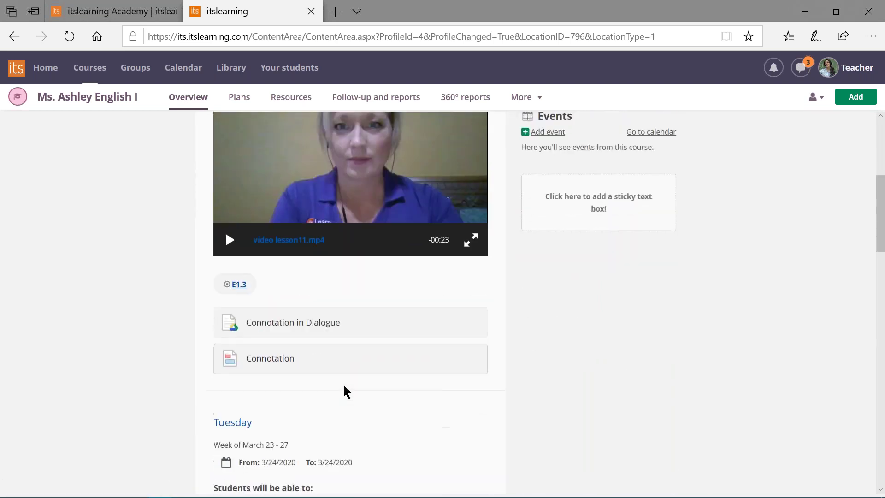
pyautogui.scroll(-2, 337, 332)
pyautogui.scroll(-4, 358, 352)
pyautogui.scroll(-1, 378, 420)
pyautogui.scroll(8, 377, 421)
pyautogui.scroll(5, 321, 363)
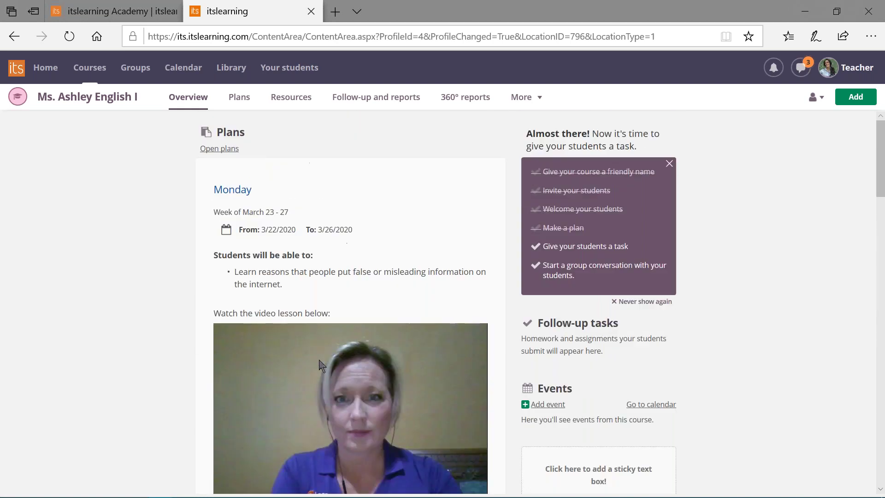
pyautogui.scroll(-3, 321, 365)
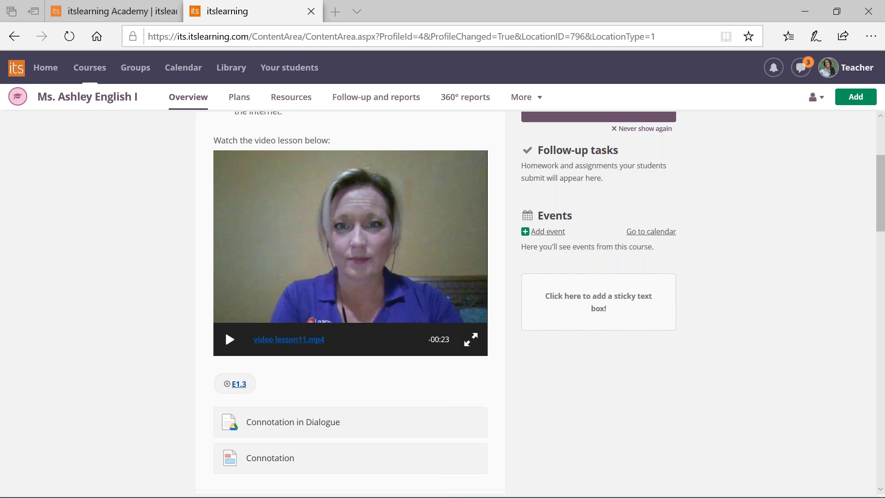
pyautogui.scroll(3, 823, 157)
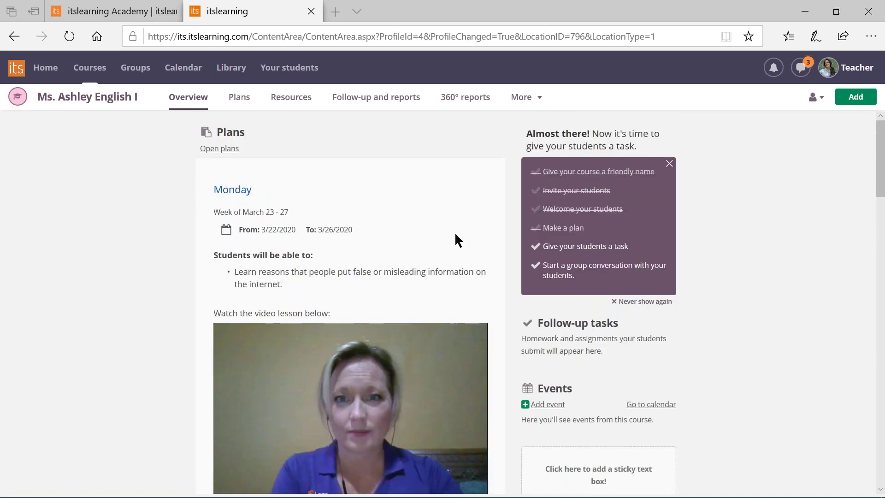
# View the course as a student, start the Monday plan, step through its description, standards and resources, and close it.
pyautogui.click(815, 104)
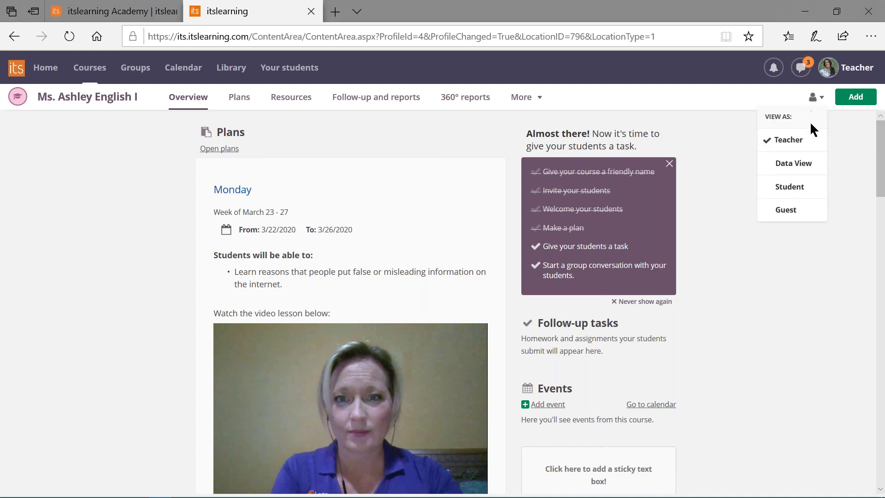
pyautogui.click(789, 190)
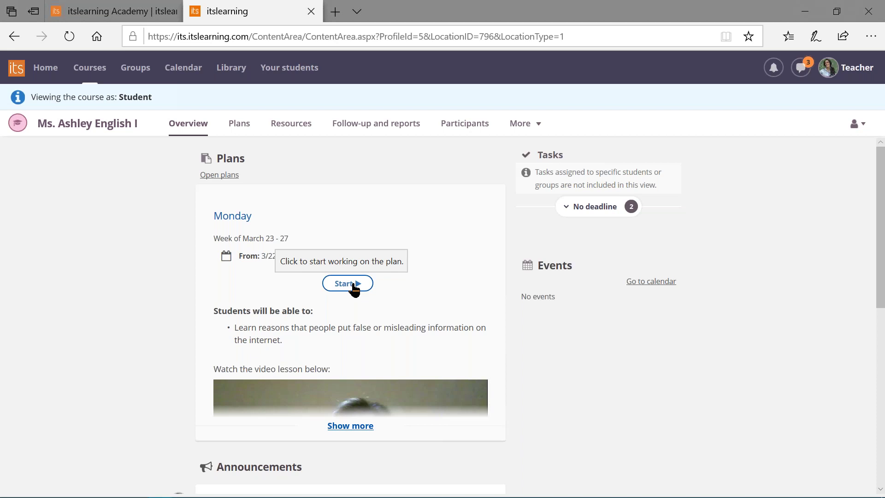
pyautogui.click(353, 285)
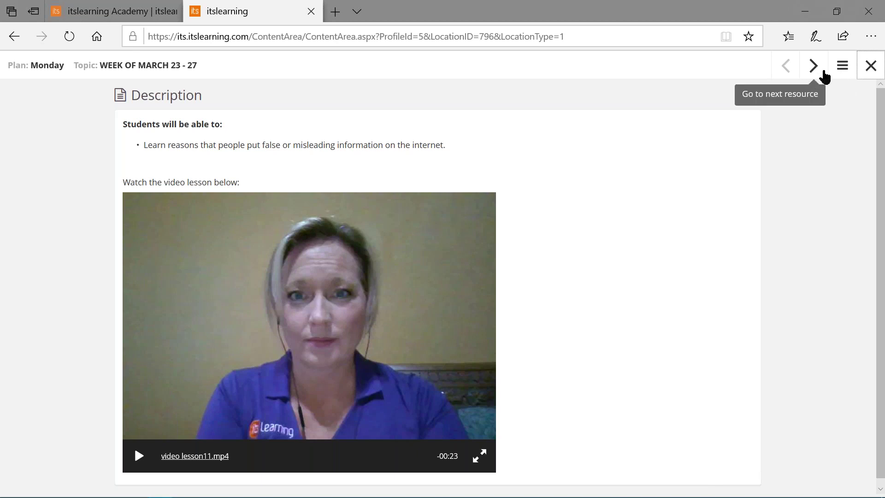
pyautogui.click(842, 68)
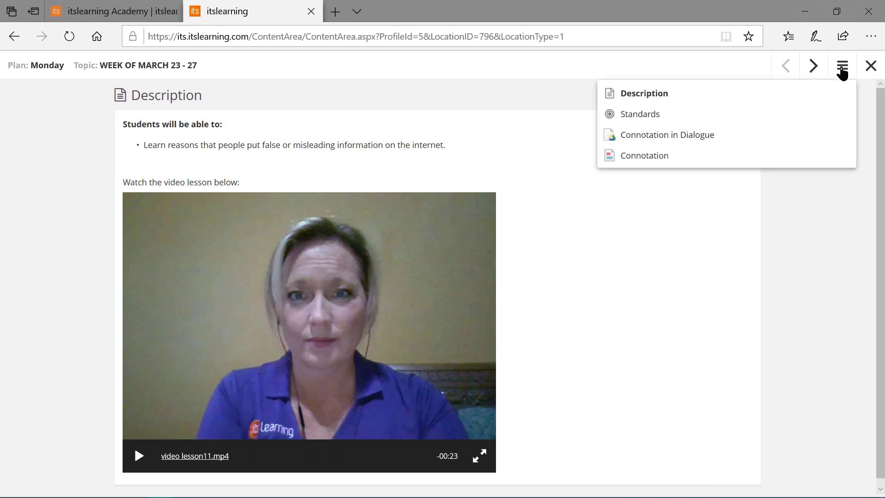
pyautogui.click(815, 69)
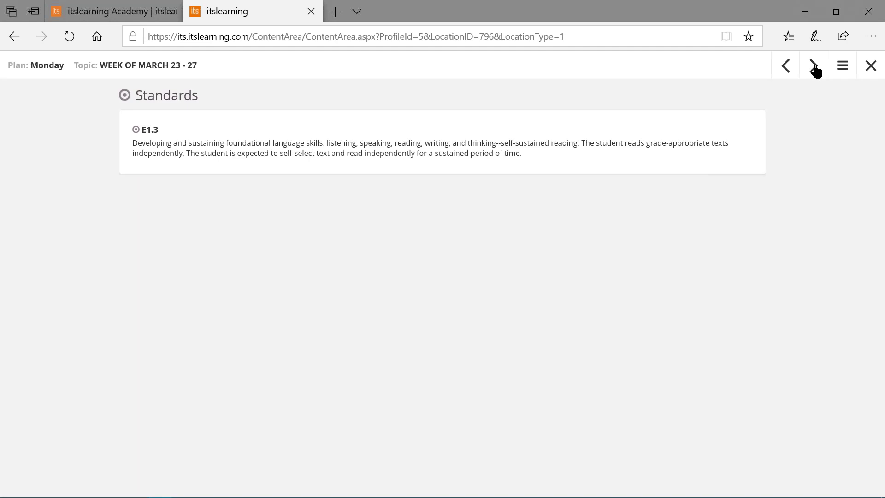
pyautogui.click(815, 69)
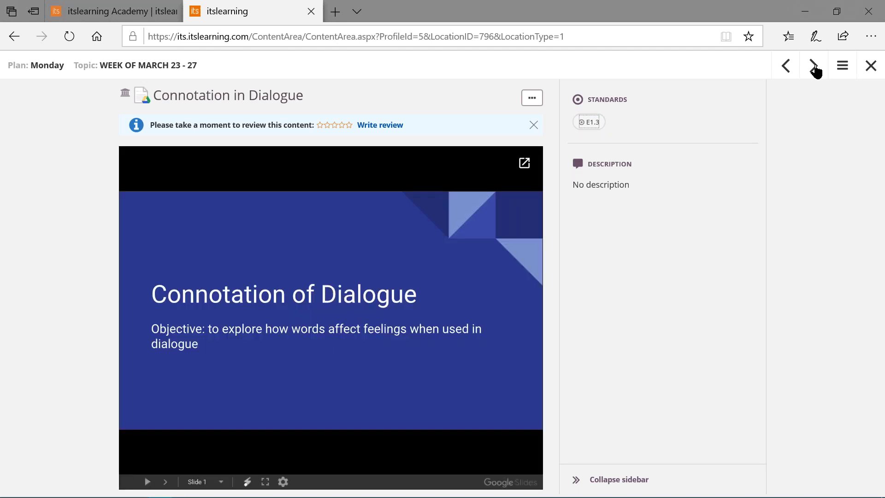
pyautogui.click(815, 69)
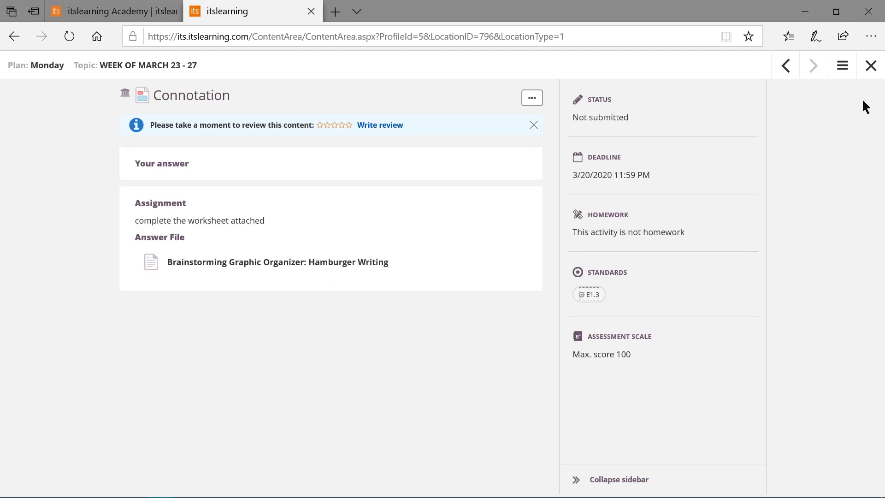
pyautogui.click(870, 67)
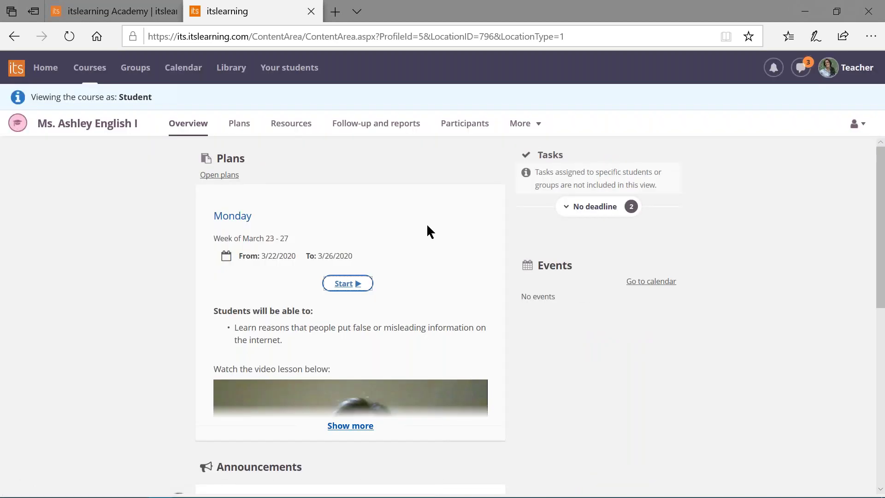
# Switch back to the teacher view and show the plans in the Media Literacy topic.
pyautogui.click(856, 124)
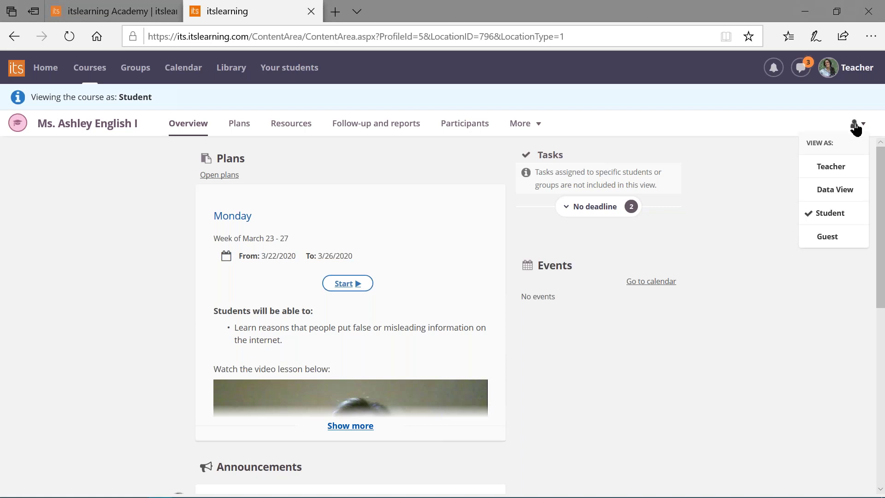
pyautogui.click(832, 167)
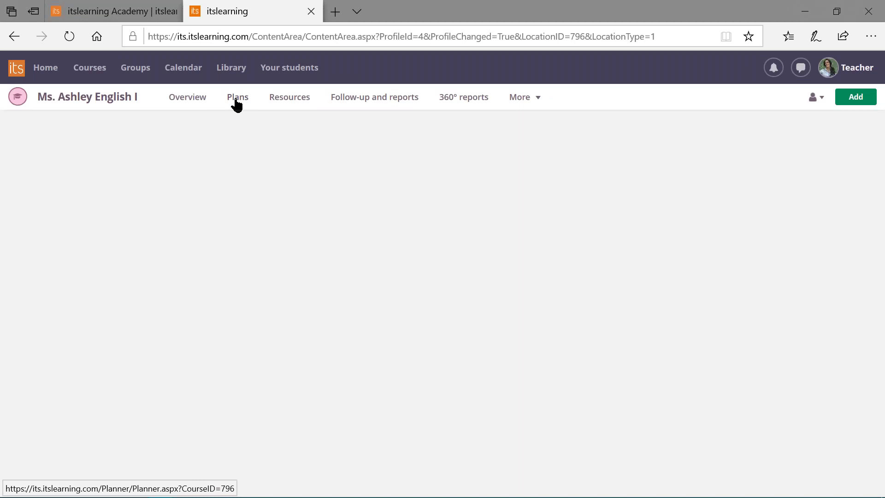
pyautogui.click(237, 98)
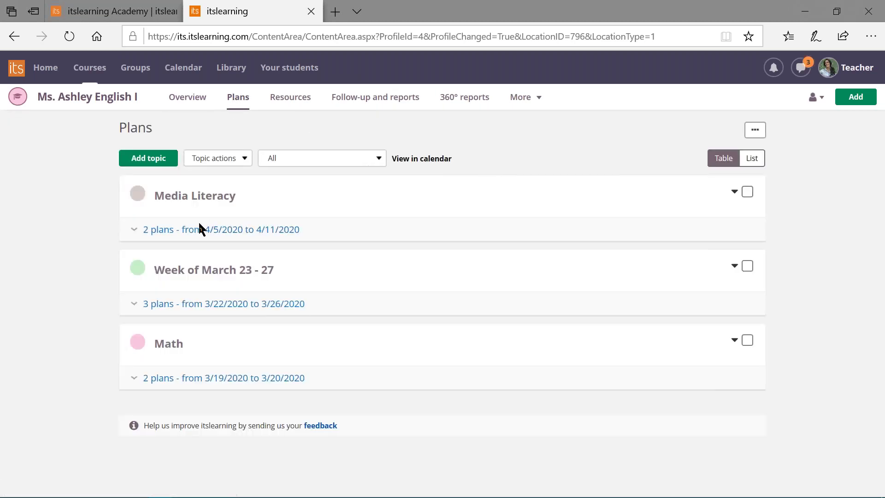
pyautogui.click(179, 231)
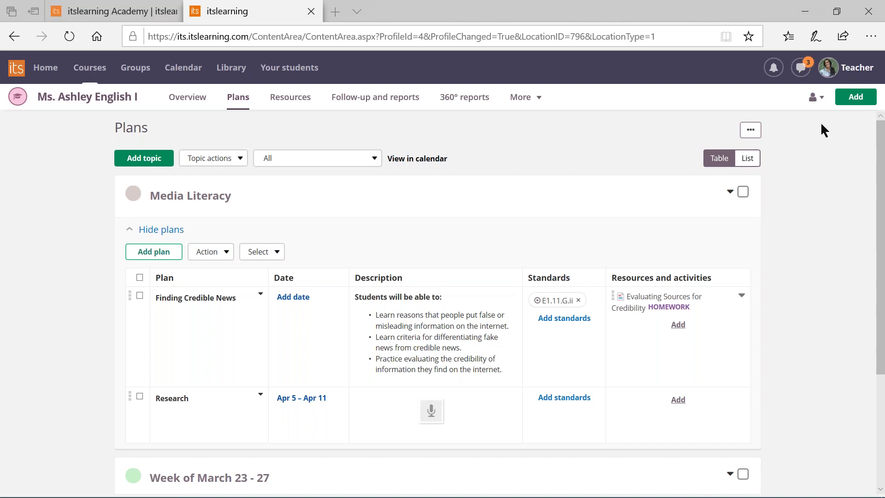
# Check the extra options for the course's main Resources folder and open the Media Literacy folder.
pyautogui.click(290, 102)
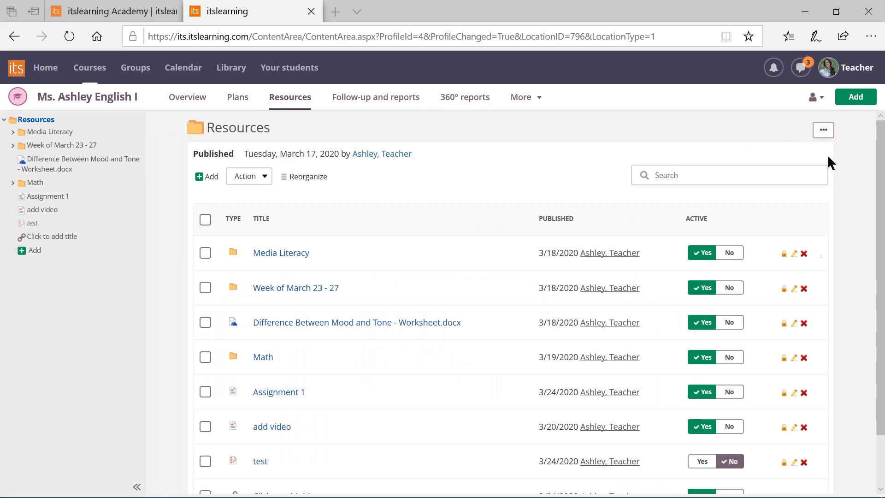
pyautogui.click(821, 134)
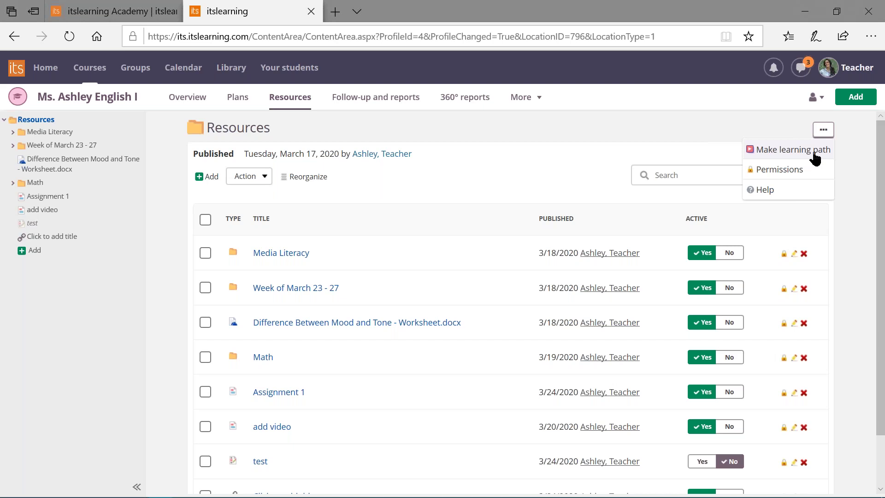
pyautogui.click(280, 255)
pyautogui.click(280, 257)
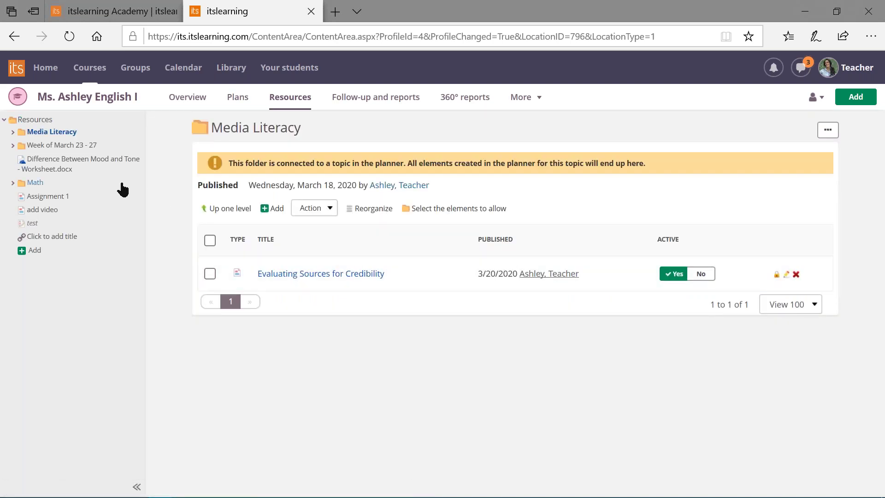
# Start adding an element to the main Resources folder and look through the available activity types.
pyautogui.click(29, 254)
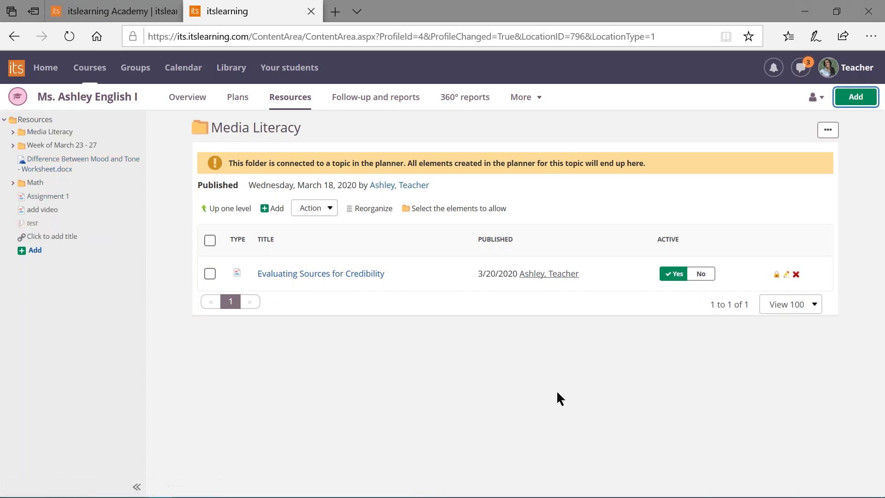
pyautogui.scroll(-6, 540, 399)
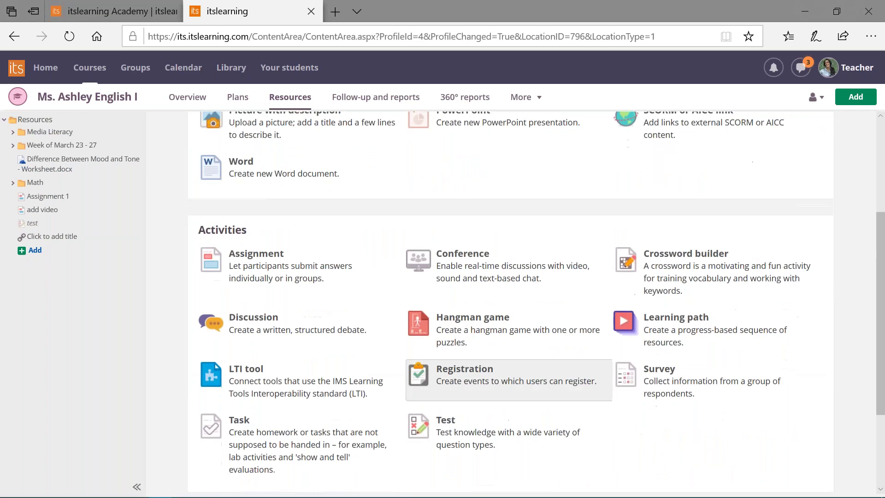
pyautogui.scroll(6, 538, 385)
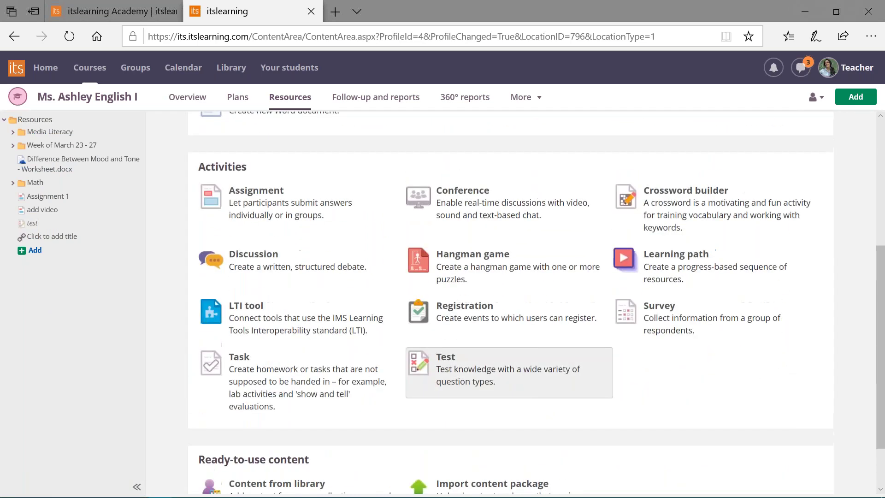
pyautogui.scroll(-2, 492, 118)
pyautogui.scroll(3, 491, 119)
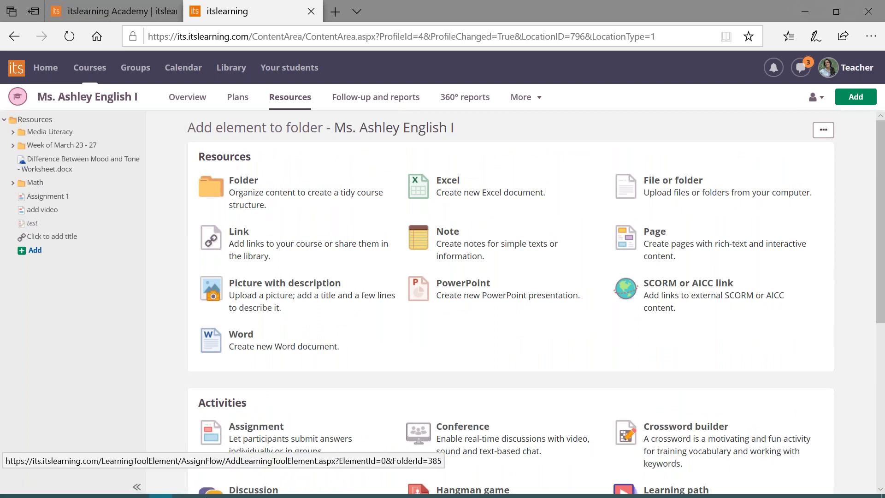
pyautogui.moveTo(188, 494)
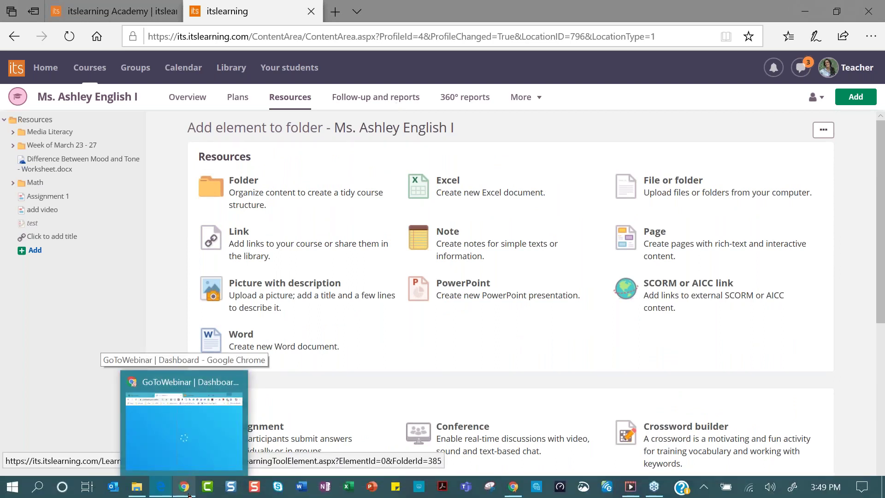
# Switch to the ELA course and open the Context Clues Learning Path from its resources.
pyautogui.click(90, 68)
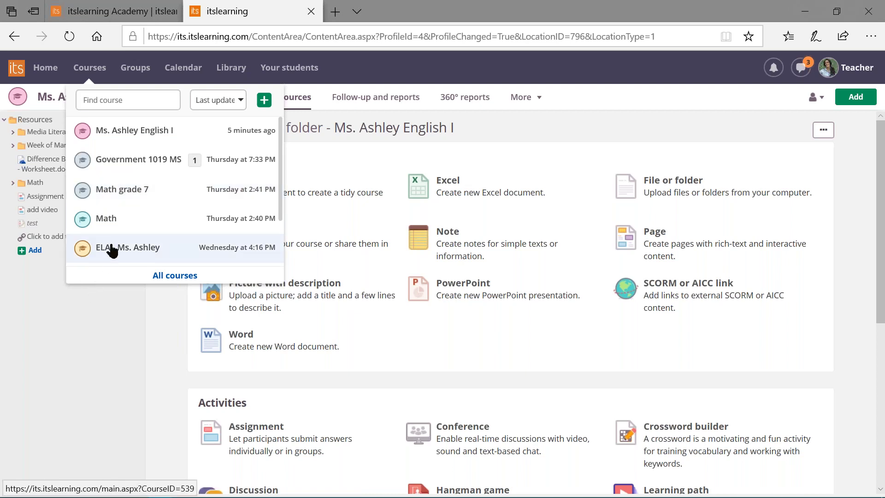
pyautogui.click(98, 247)
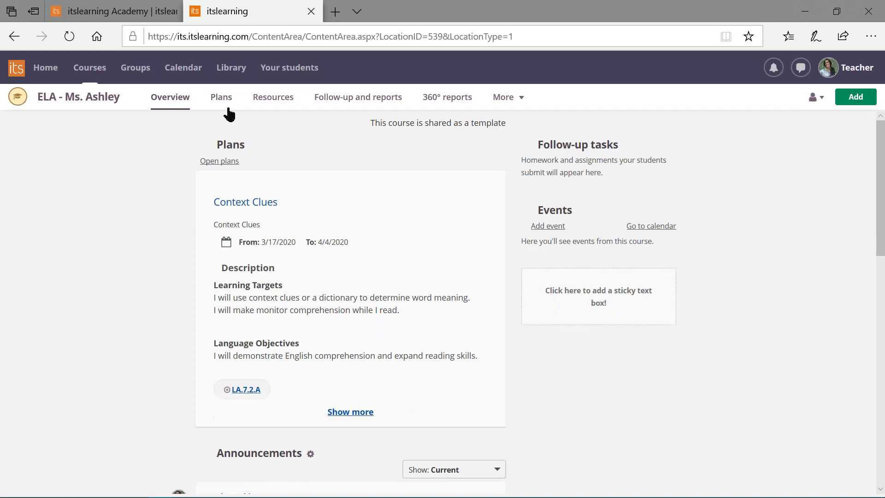
pyautogui.click(274, 97)
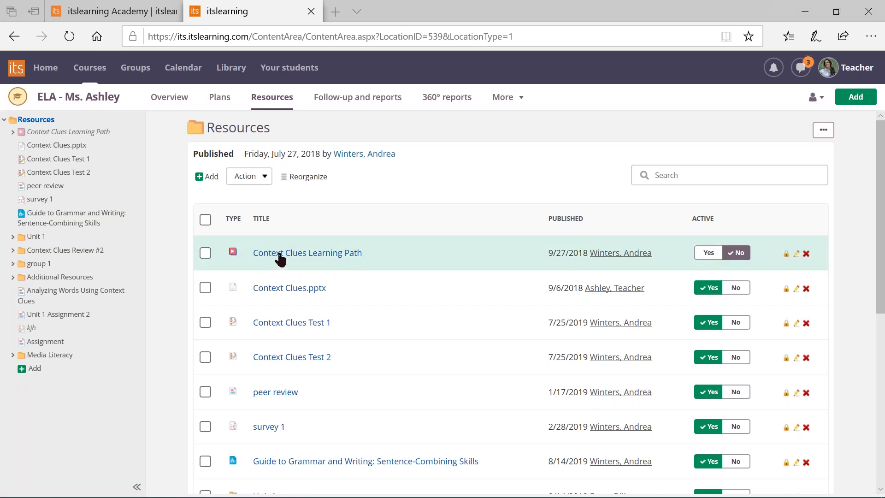
pyautogui.click(303, 253)
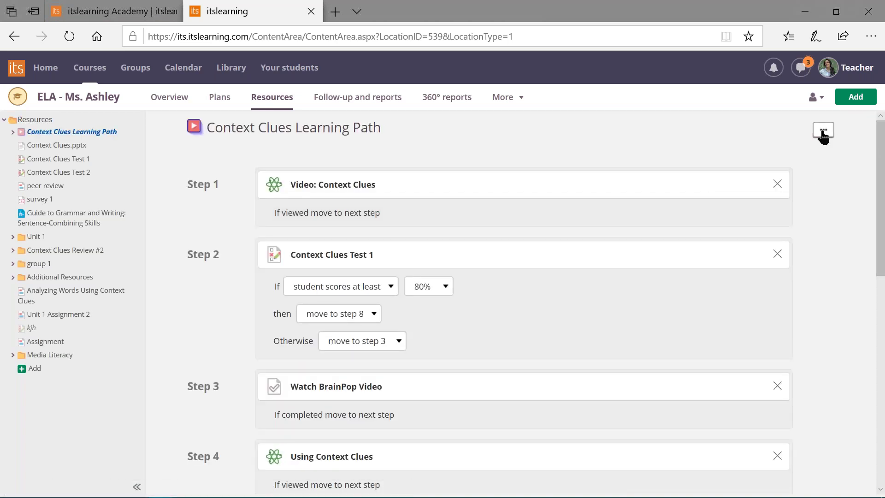
# Convert the Context Clues Learning Path into a regular folder.
pyautogui.click(824, 131)
pyautogui.click(814, 150)
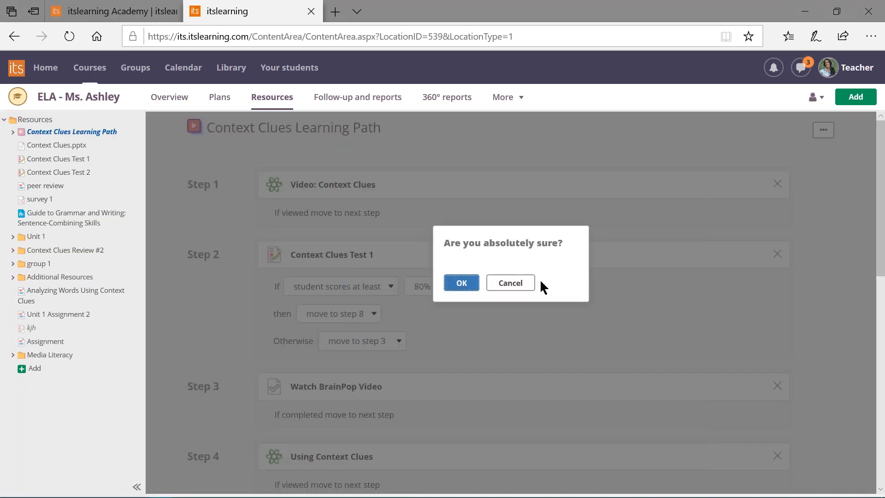
pyautogui.click(463, 284)
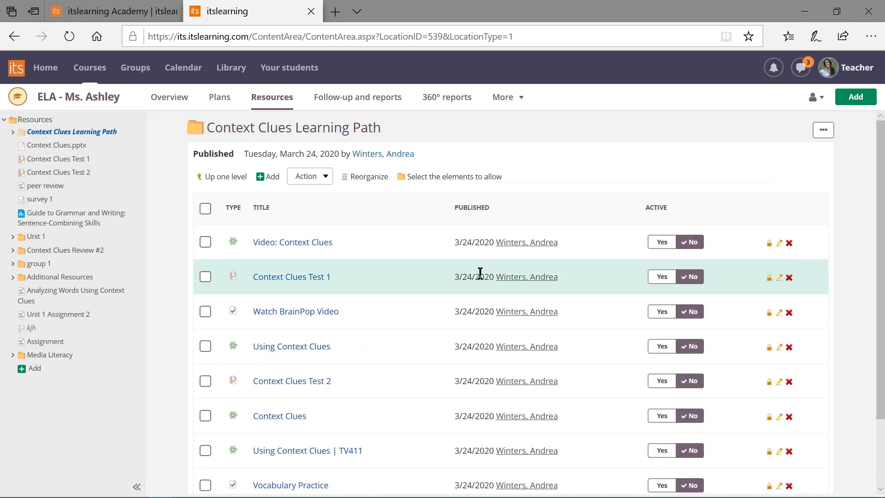
# Look through the elements of the Context Clues Learning Path folder and make the folder a learning path.
pyautogui.click(13, 132)
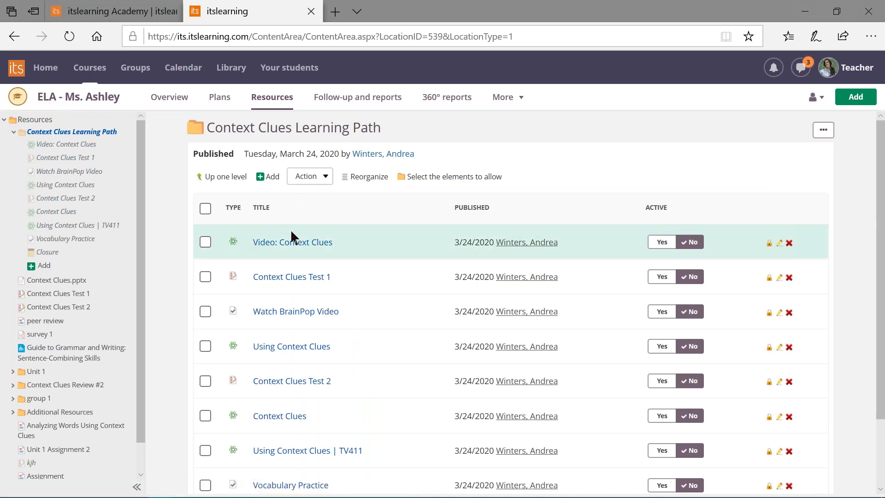
pyautogui.scroll(-3, 295, 257)
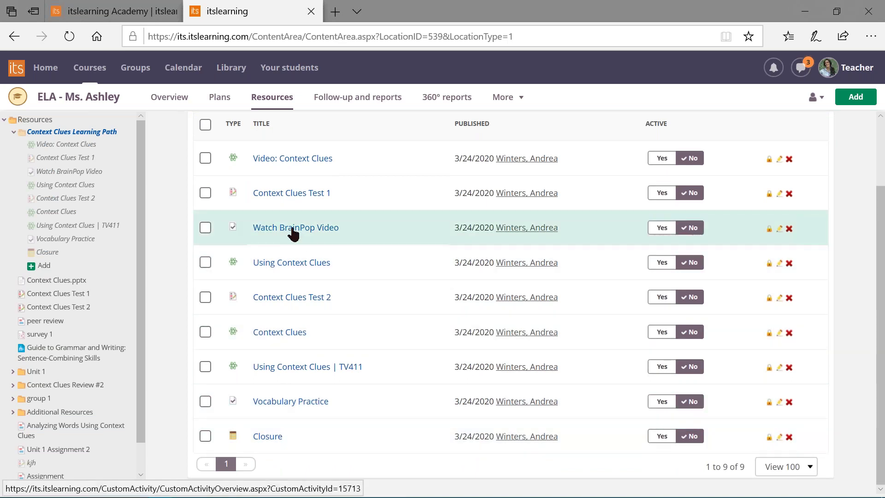
pyautogui.scroll(3, 293, 233)
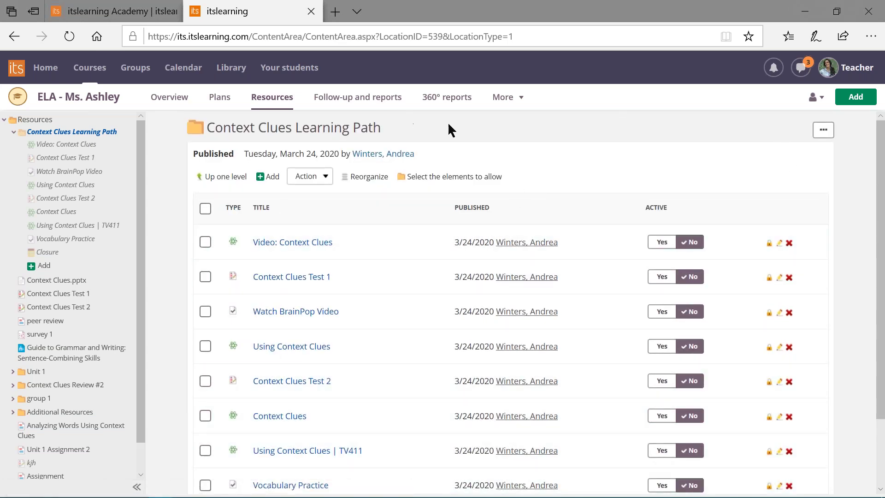
pyautogui.click(824, 130)
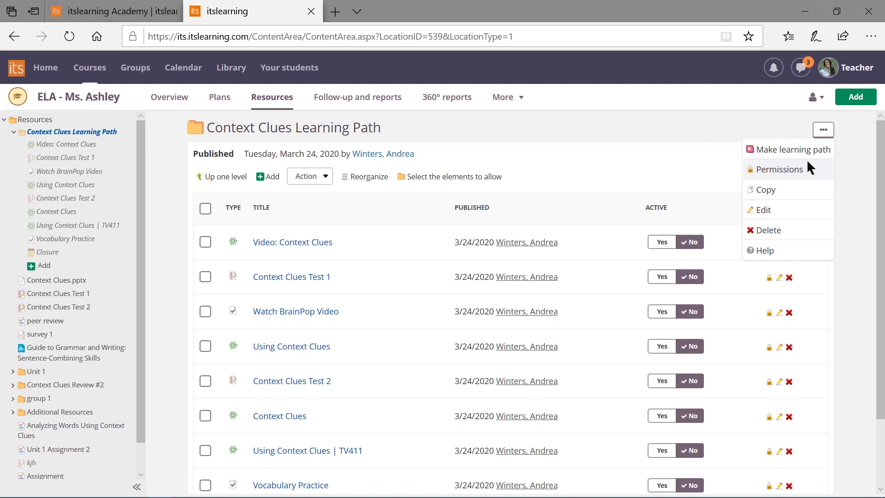
pyautogui.click(823, 129)
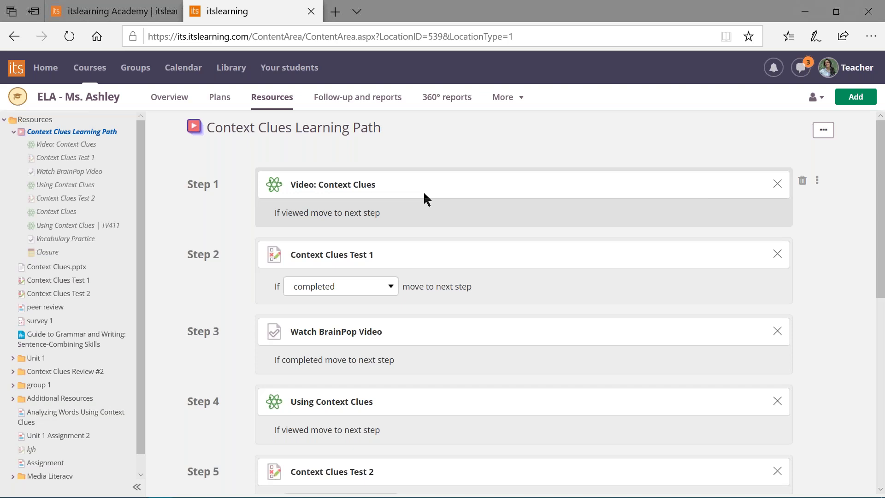
# Make the Context Clues Test 1 step conditional so that students scoring at least 90% move to step 8.
pyautogui.scroll(-1, 422, 192)
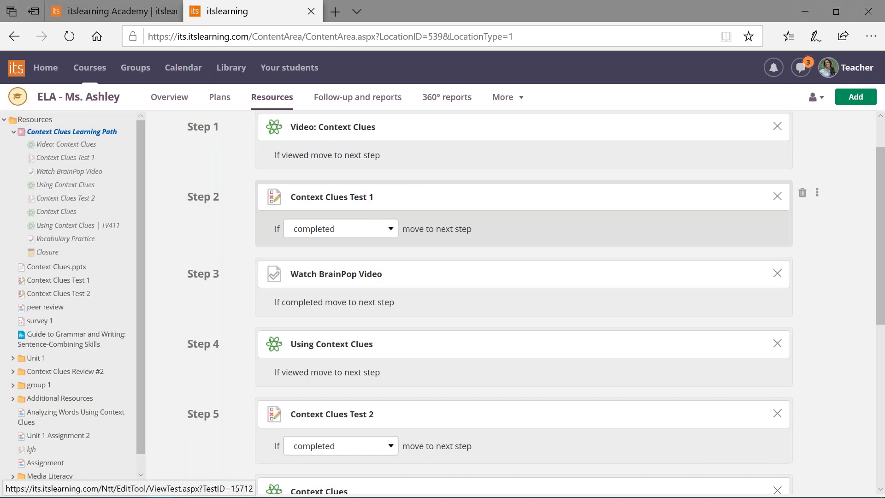
pyautogui.click(391, 221)
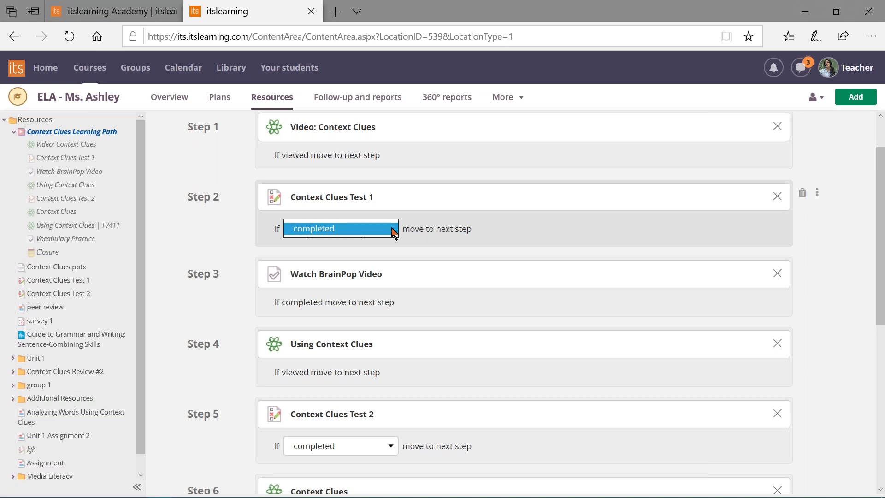
pyautogui.click(391, 239)
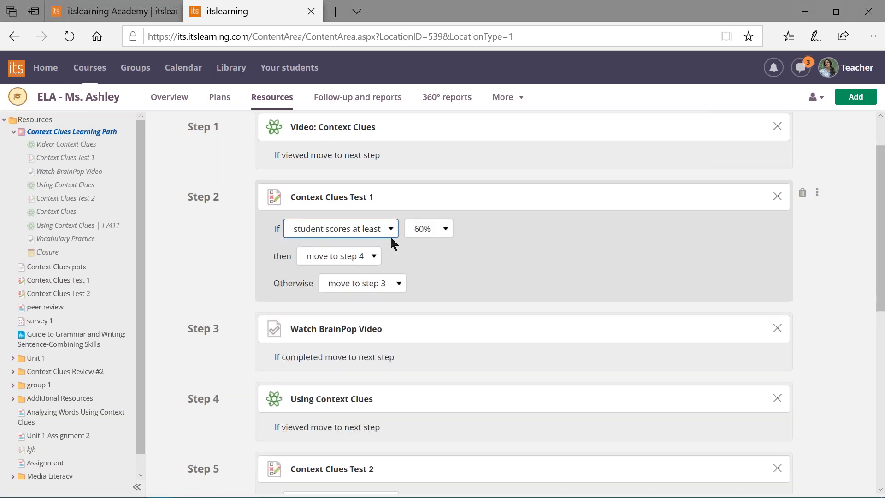
pyautogui.click(445, 229)
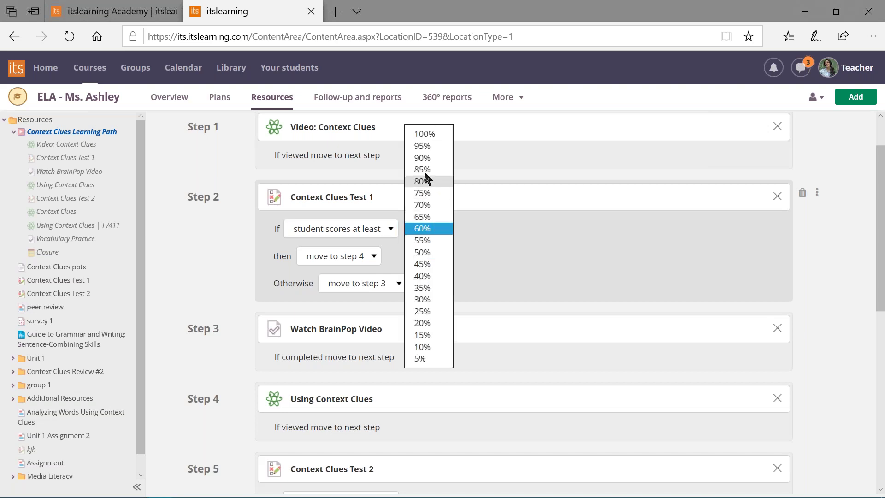
pyautogui.click(422, 158)
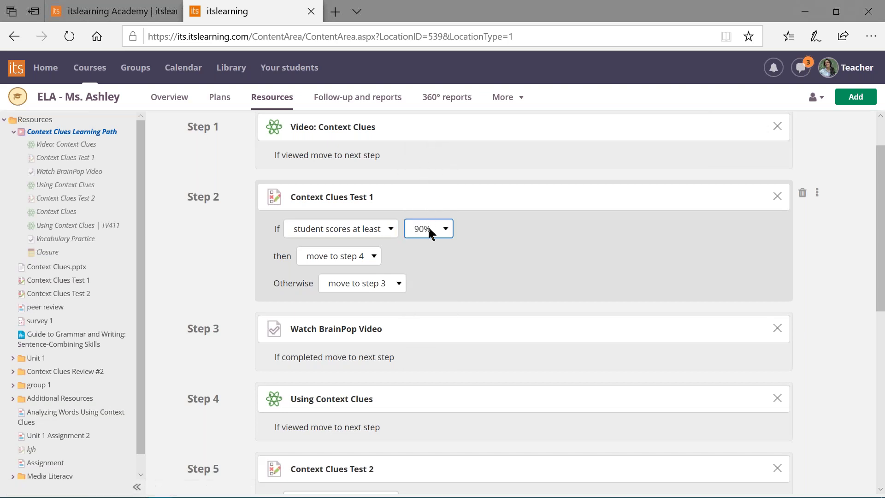
pyautogui.scroll(-7, 435, 242)
pyautogui.scroll(-2, 427, 333)
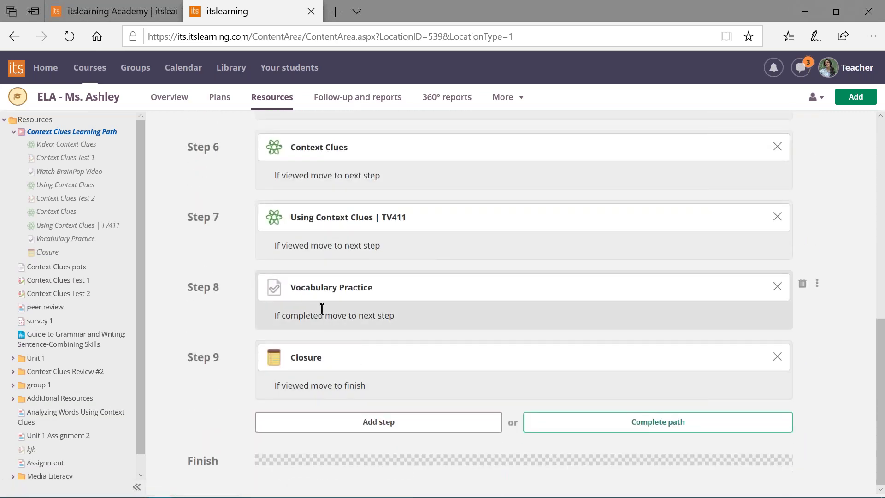
pyautogui.scroll(9, 322, 309)
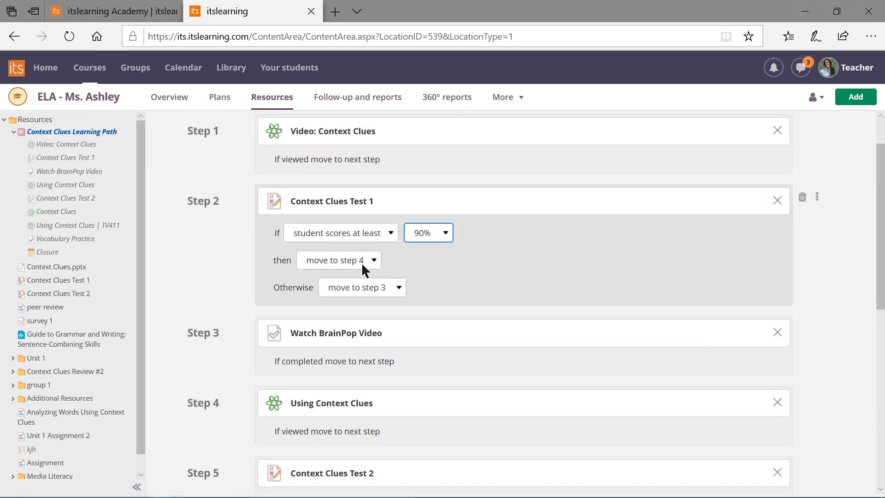
pyautogui.click(363, 265)
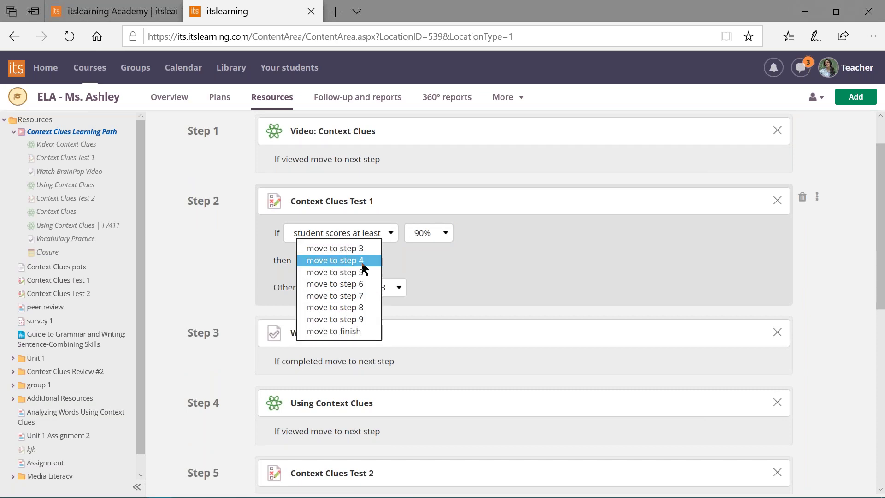
pyautogui.click(362, 308)
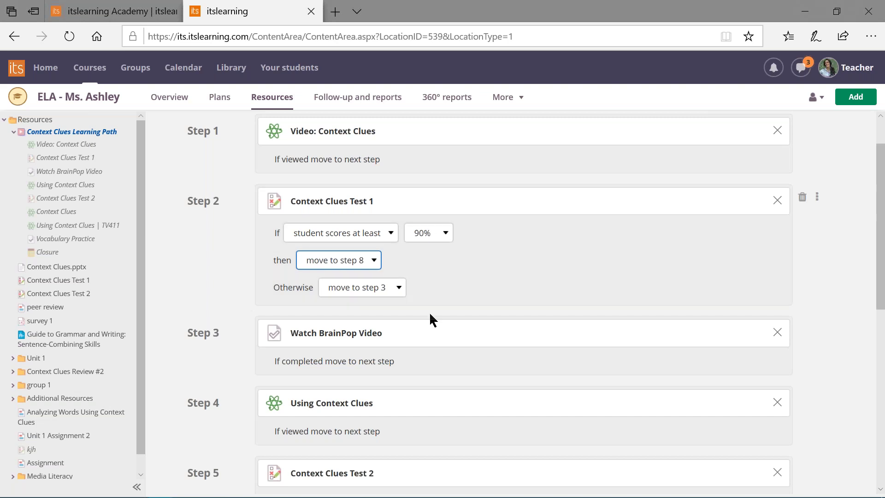
# Make the Context Clues Test 2 step conditional so that students scoring at least 80% move to step 8.
pyautogui.scroll(-1, 430, 312)
pyautogui.scroll(-1, 383, 308)
pyautogui.scroll(-1, 383, 308)
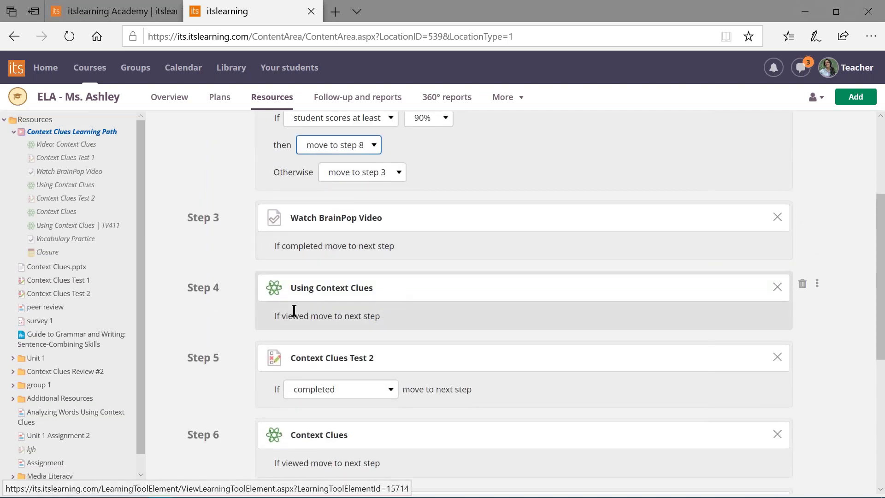
pyautogui.scroll(-1, 343, 301)
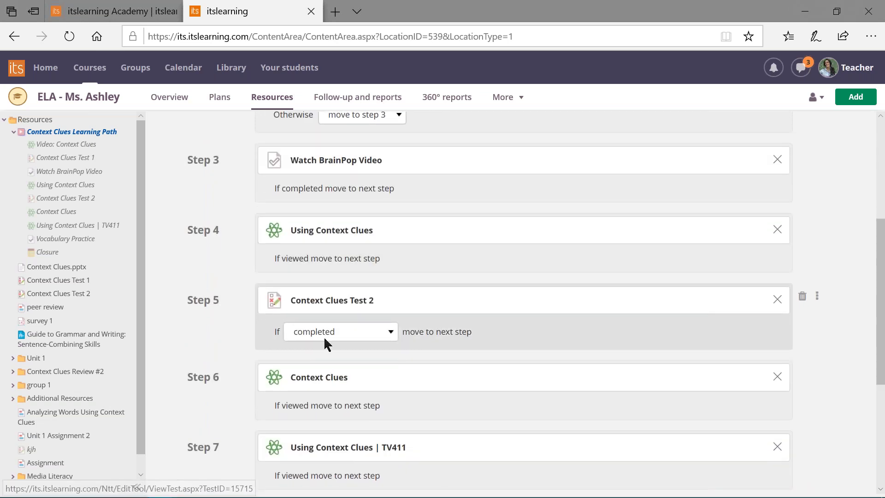
pyautogui.click(386, 333)
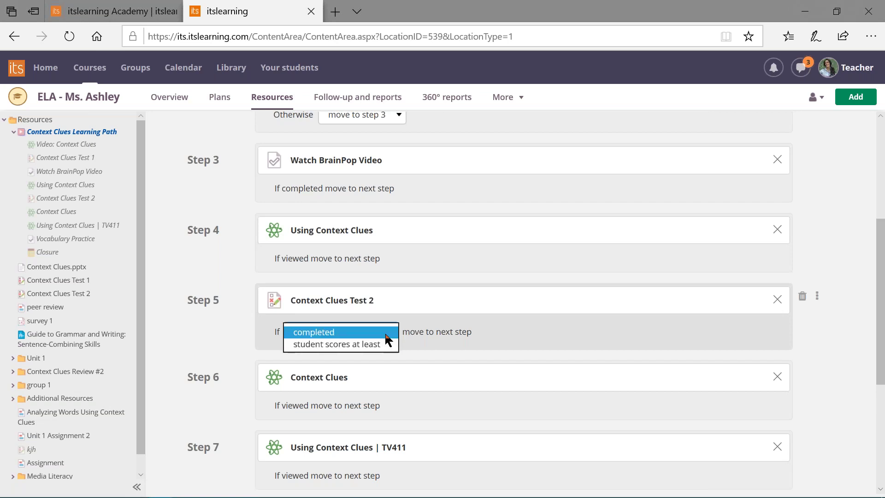
pyautogui.click(382, 344)
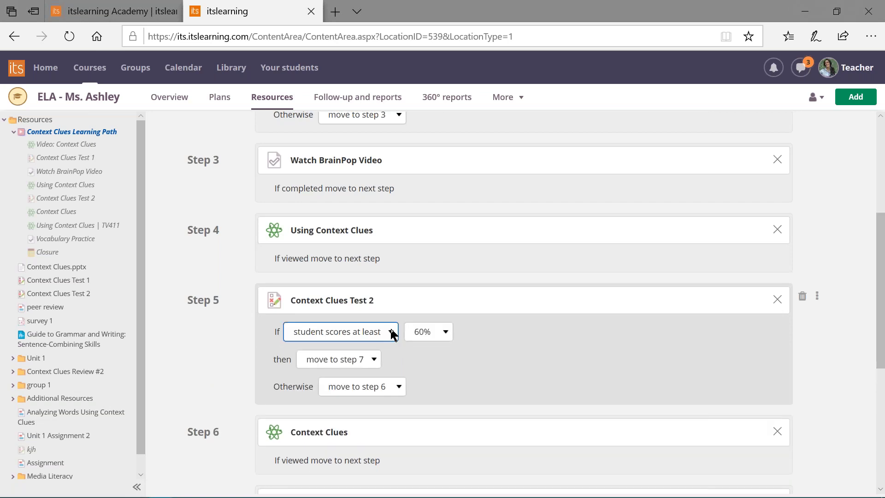
pyautogui.click(445, 332)
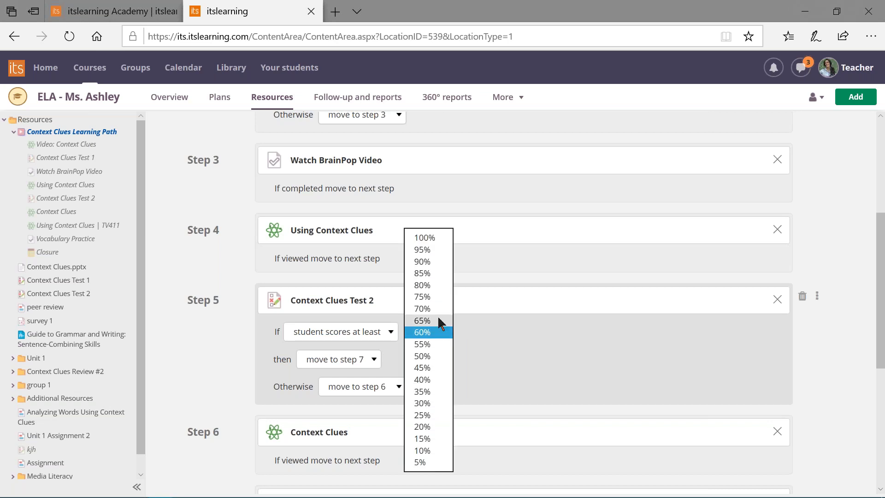
pyautogui.click(428, 285)
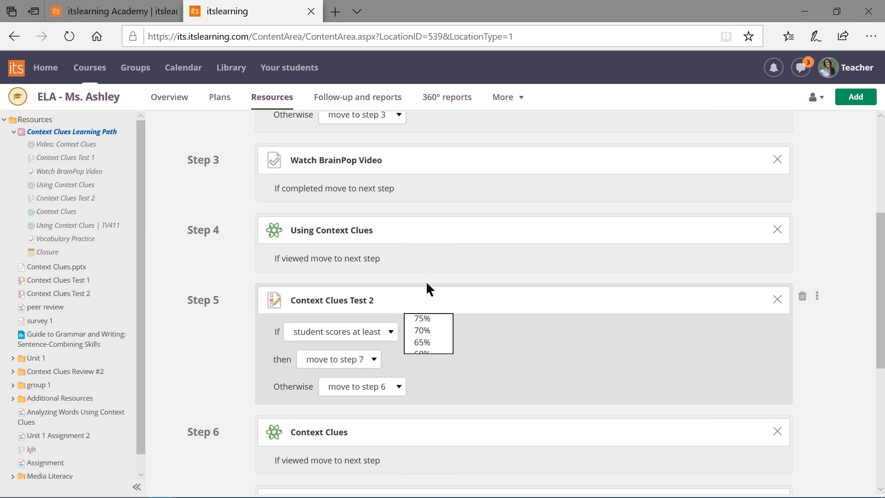
pyautogui.scroll(-2, 485, 331)
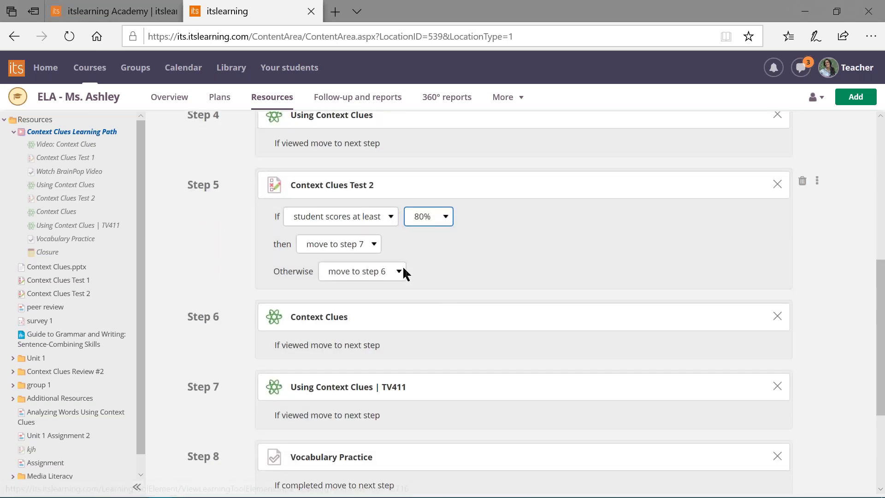
pyautogui.click(360, 246)
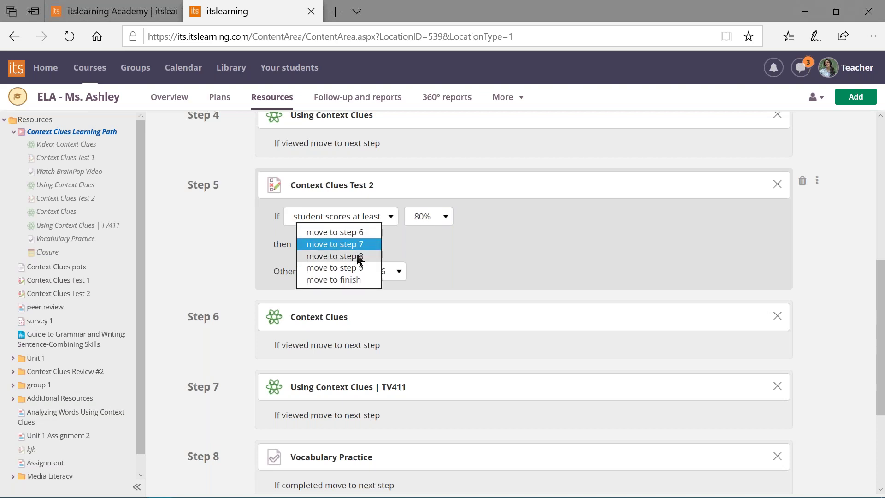
pyautogui.click(360, 256)
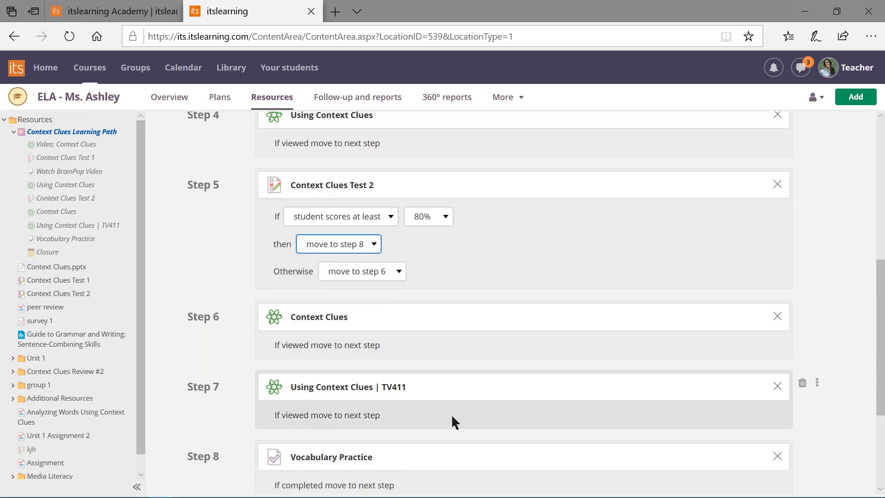
# Review the remaining steps through Closure and complete the learning path.
pyautogui.scroll(-1, 423, 371)
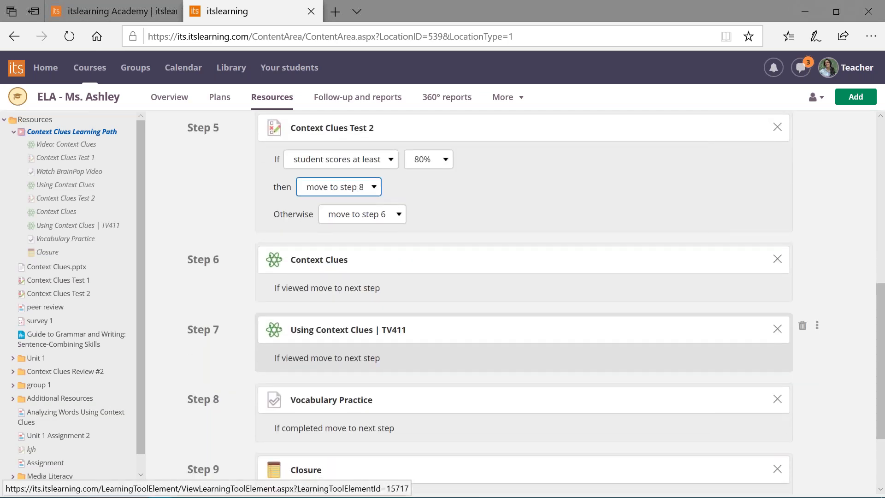
pyautogui.scroll(-1, 412, 368)
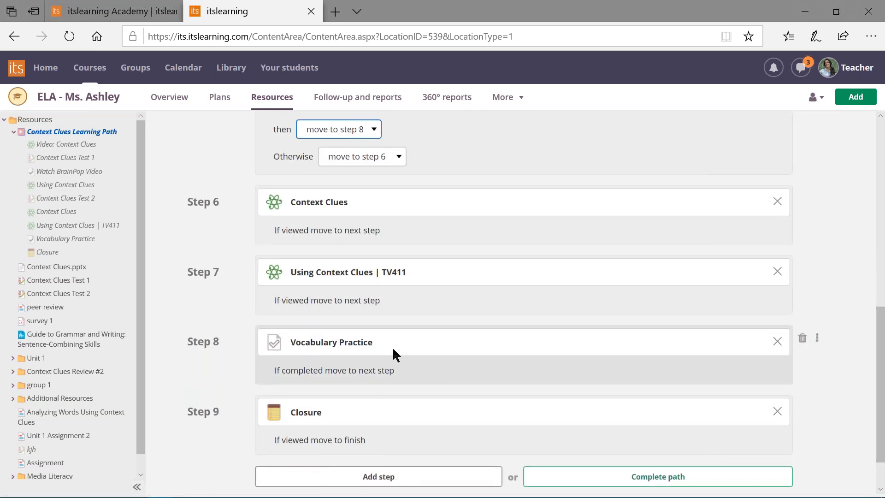
pyautogui.scroll(-1, 392, 348)
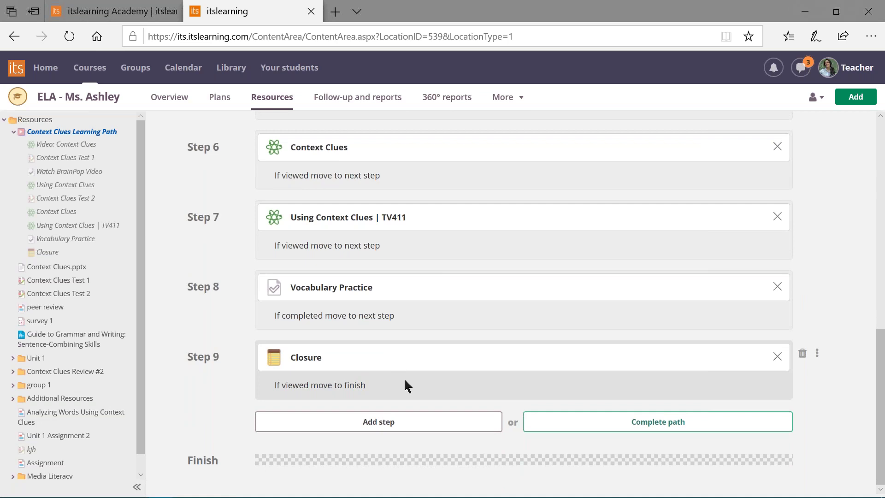
pyautogui.click(576, 432)
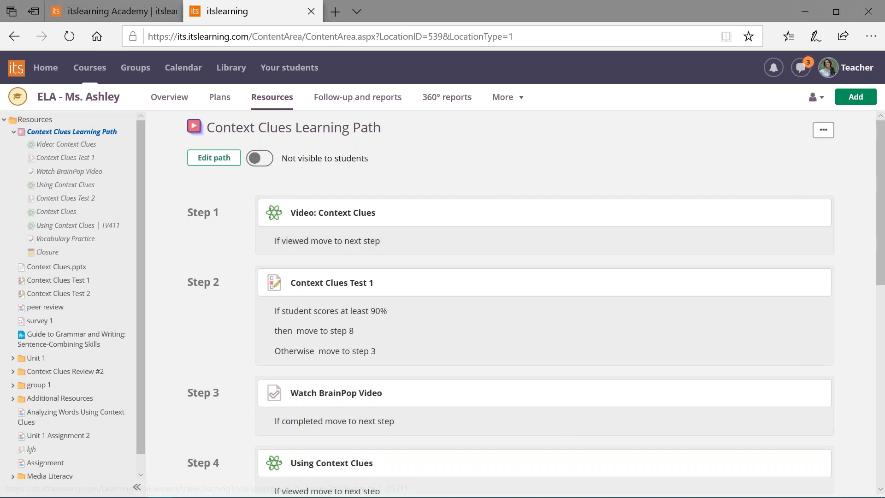
# Make the Context Clues Learning Path visible to students.
pyautogui.click(263, 159)
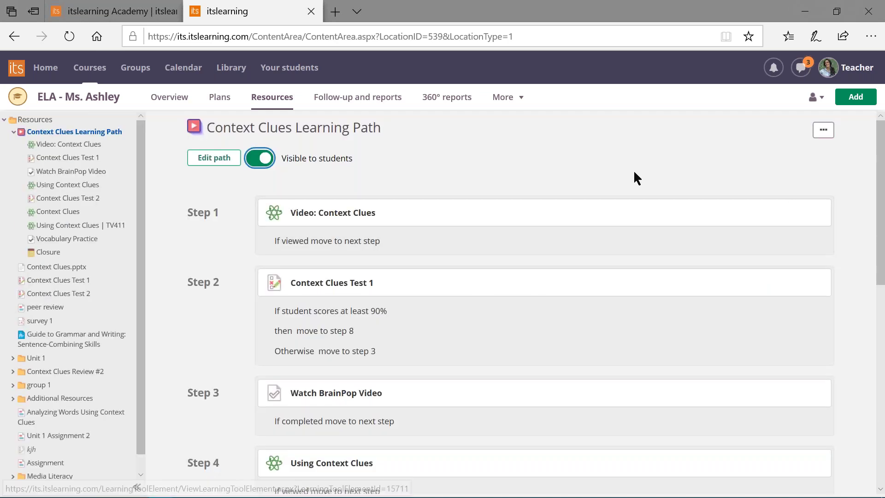
pyautogui.click(824, 132)
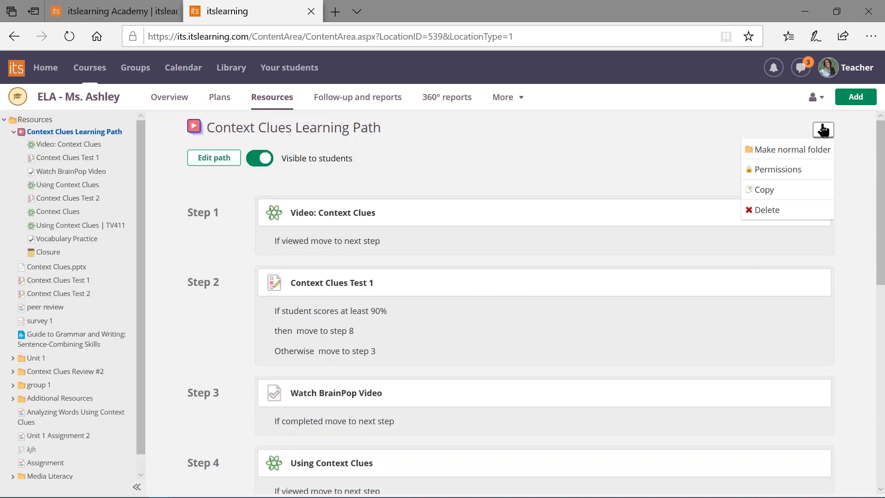
# Switch the course to the student view and start the Context Clues Learning Path from the resources.
pyautogui.click(814, 99)
pyautogui.click(791, 186)
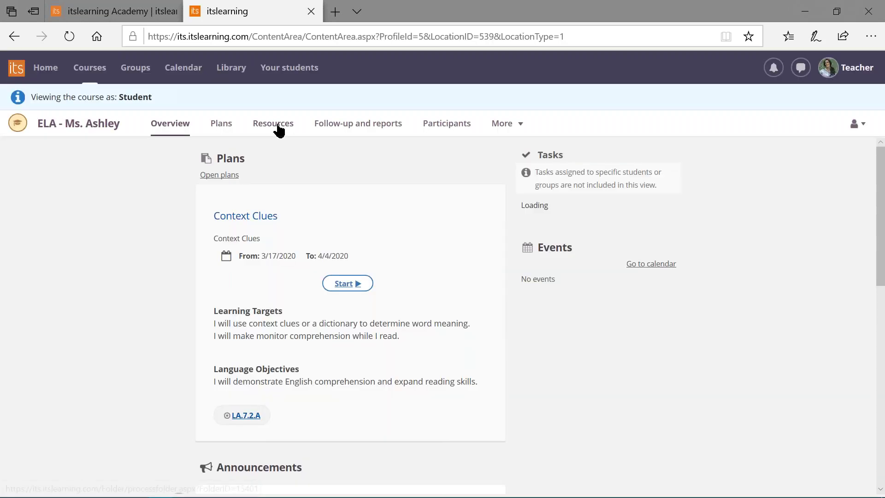
pyautogui.click(272, 129)
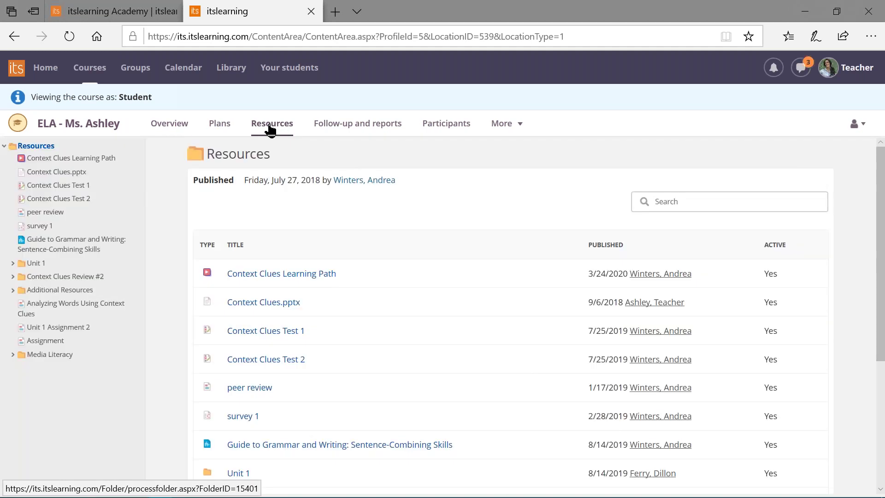
pyautogui.click(98, 159)
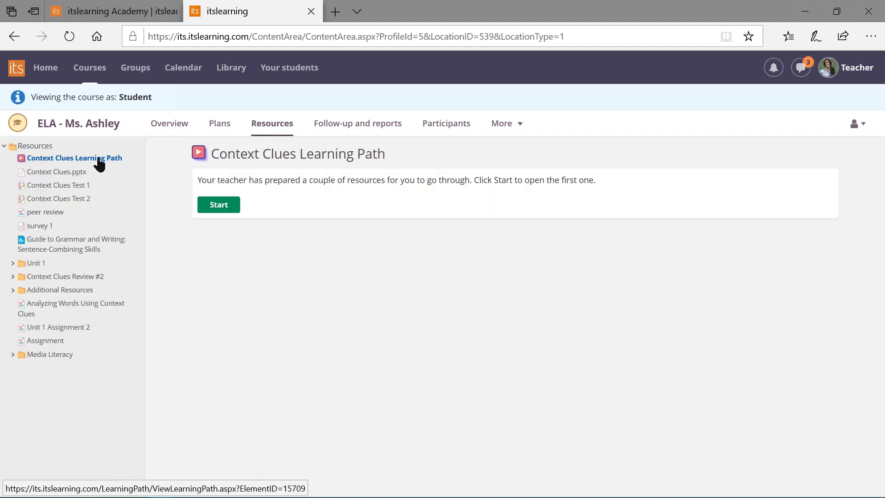
pyautogui.click(222, 211)
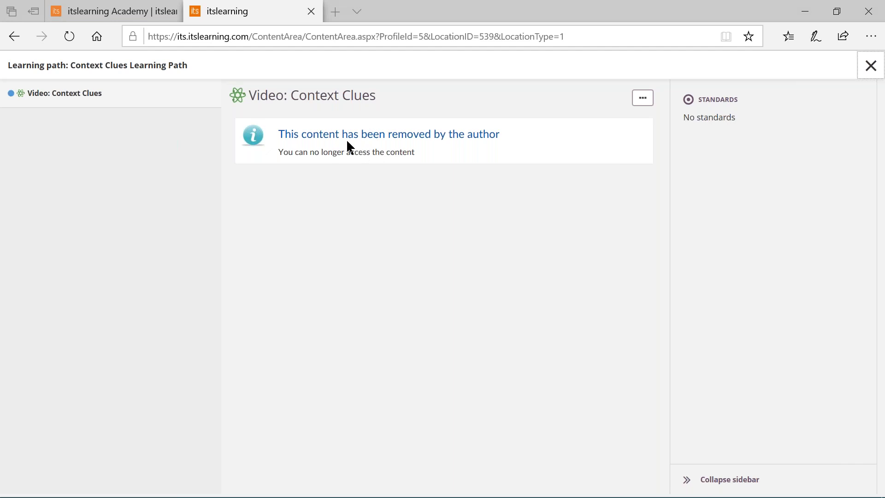
# Move on from the Video: Context Clues step and start Context Clues Test 1.
pyautogui.click(642, 98)
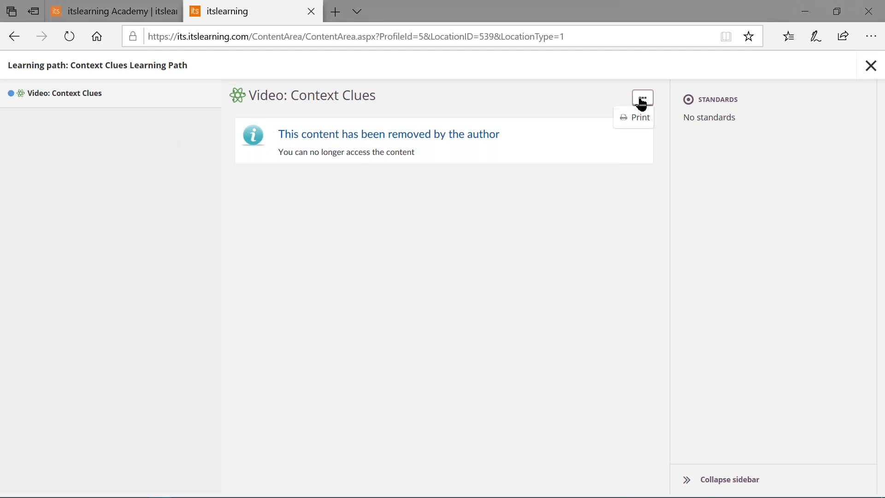
pyautogui.click(647, 168)
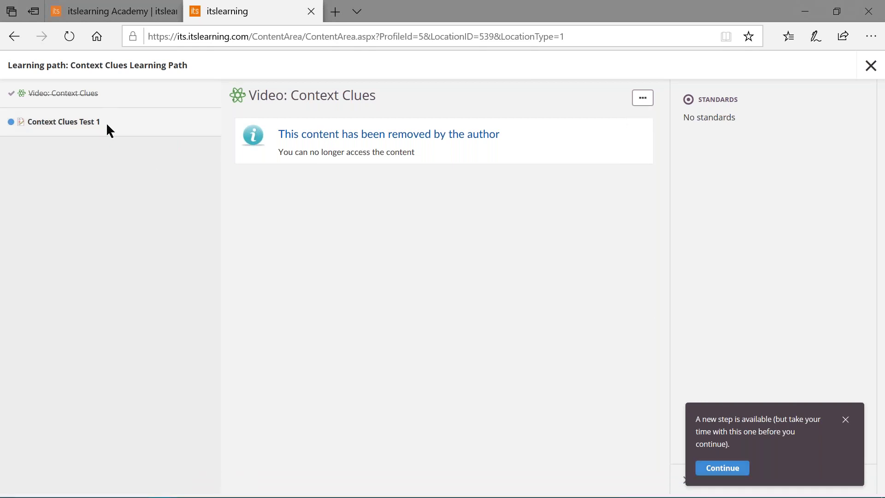
pyautogui.click(86, 123)
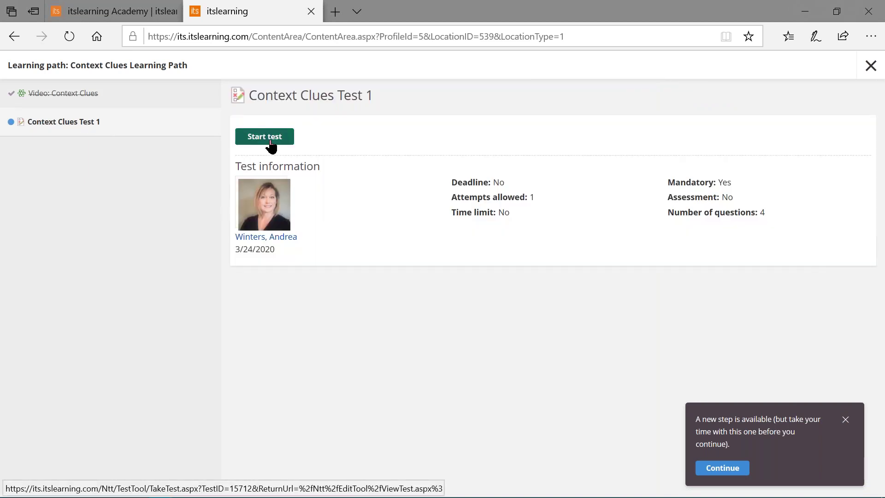
pyautogui.click(272, 140)
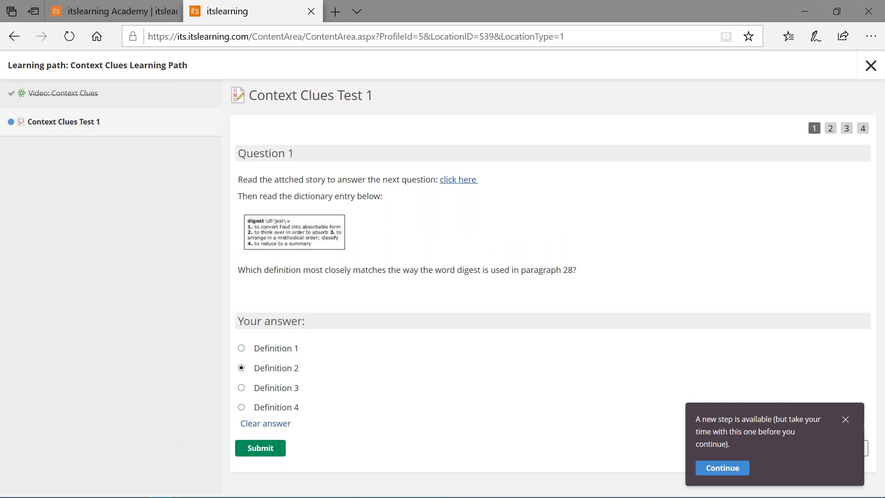
# Submit Definition 2 for question 1, lawless for question 2 and belief for question 3 of Context Clues Test 1.
pyautogui.click(259, 448)
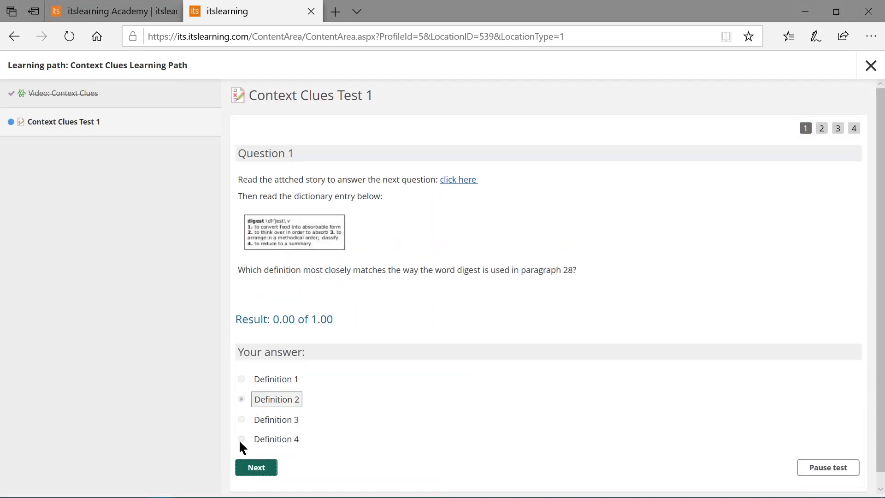
pyautogui.click(256, 467)
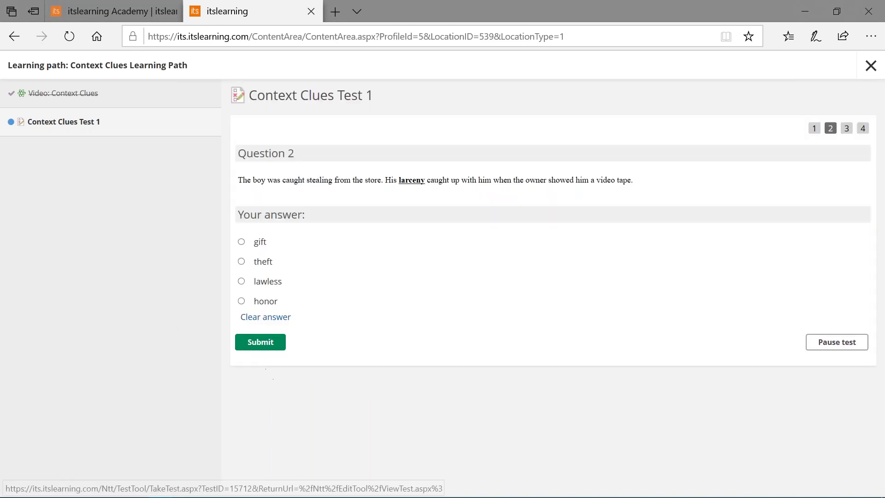
pyautogui.click(241, 281)
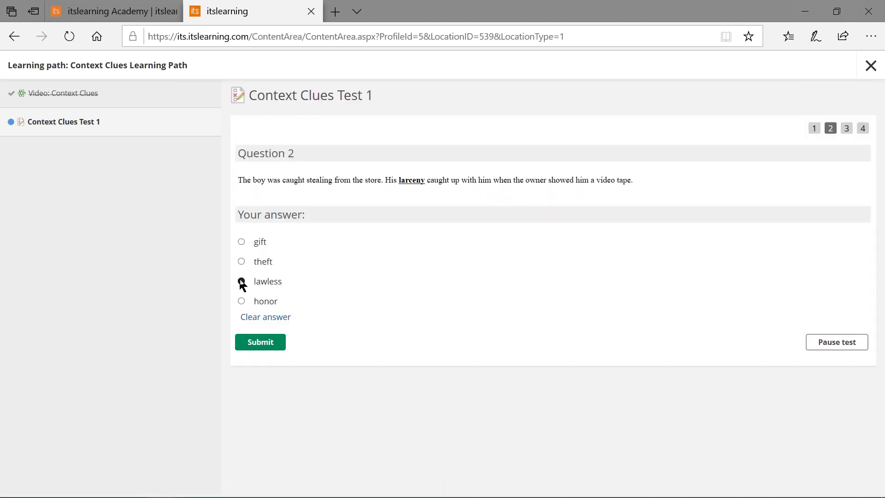
pyautogui.click(276, 345)
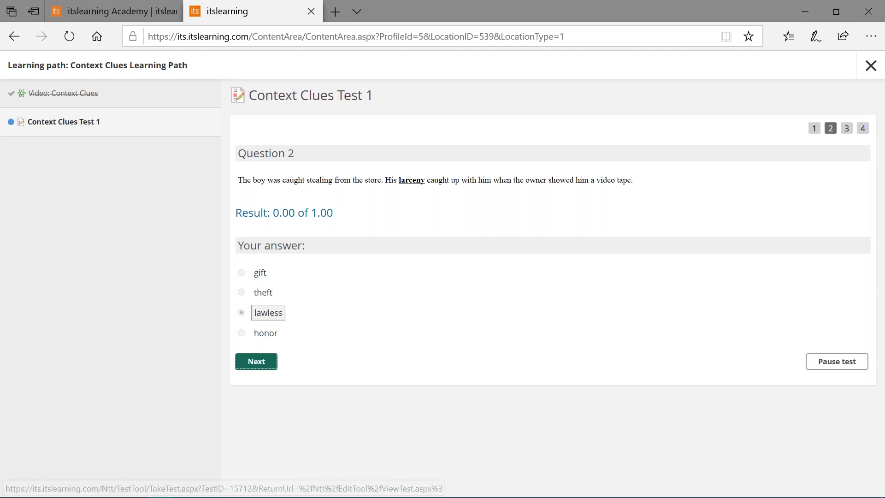
pyautogui.click(266, 367)
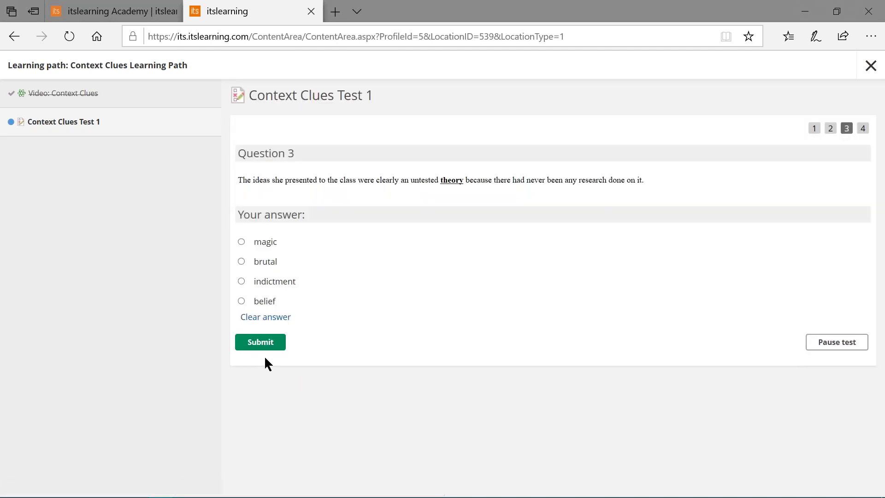
pyautogui.click(241, 301)
pyautogui.click(261, 348)
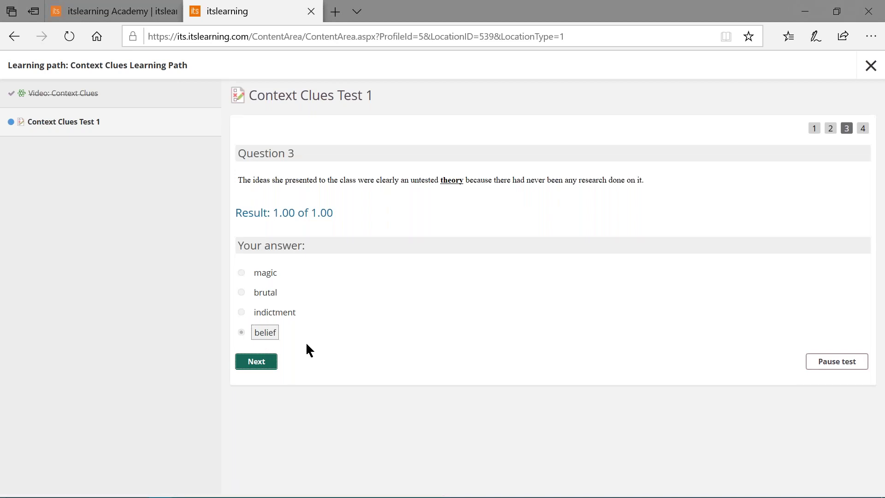
pyautogui.click(273, 367)
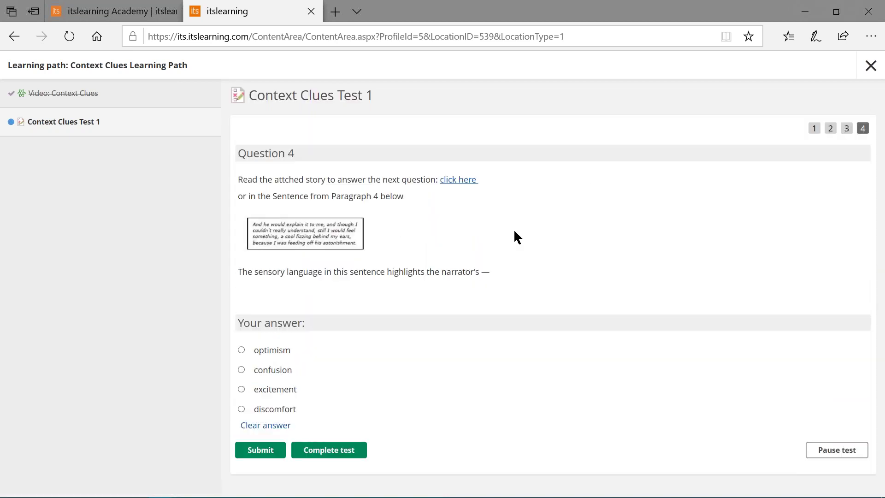
# Answer question 4 with optimism and complete the test, continuing to the Watch BrainPop Video step.
pyautogui.click(241, 350)
pyautogui.click(271, 454)
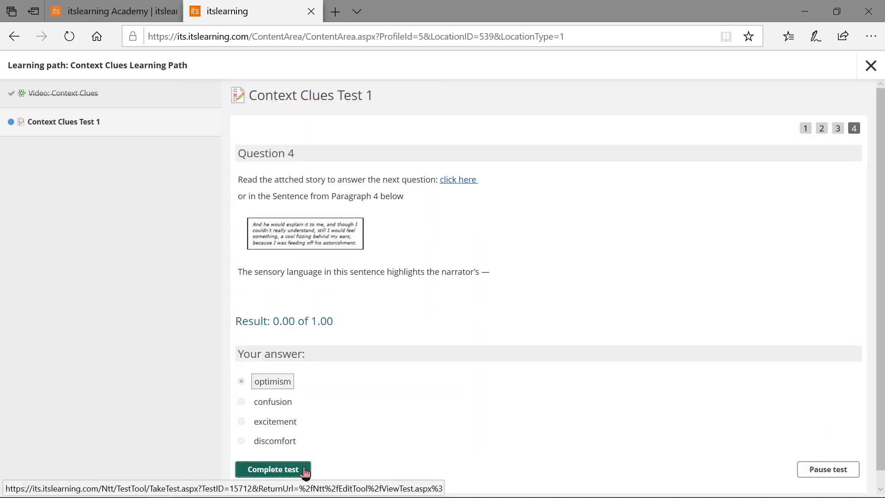
pyautogui.click(305, 470)
pyautogui.click(318, 307)
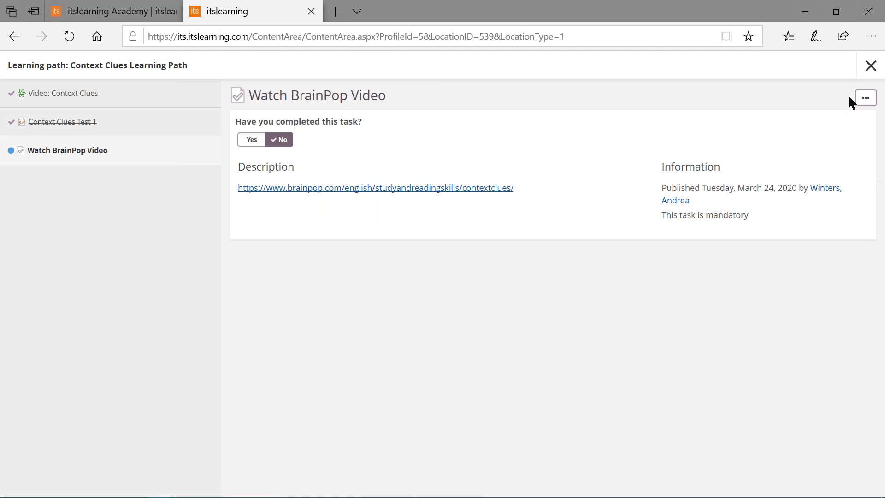
# Close the learning path and return the course to the teacher view.
pyautogui.click(871, 66)
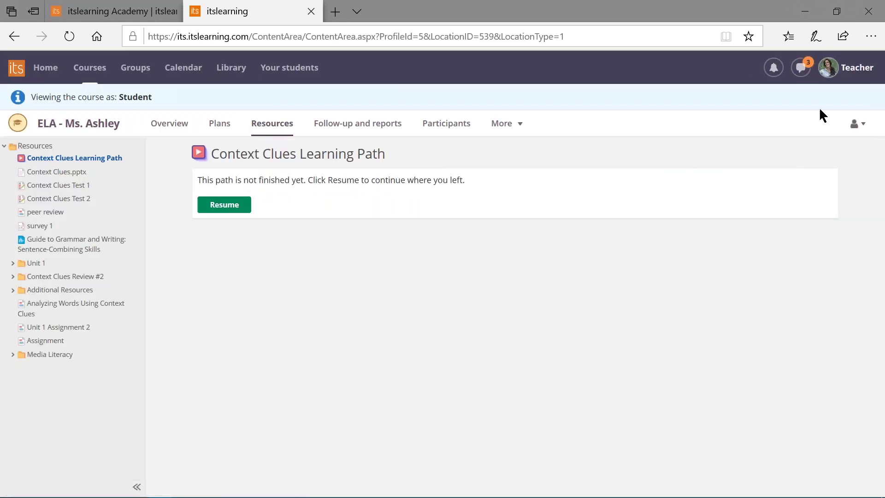
pyautogui.click(852, 125)
pyautogui.click(853, 170)
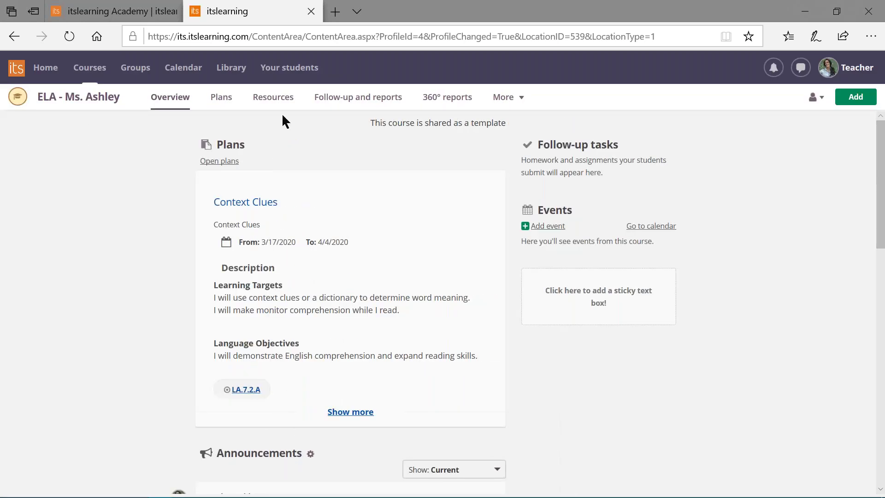
# Open the course plans and look through the plan in the Media Literacy topic.
pyautogui.click(261, 98)
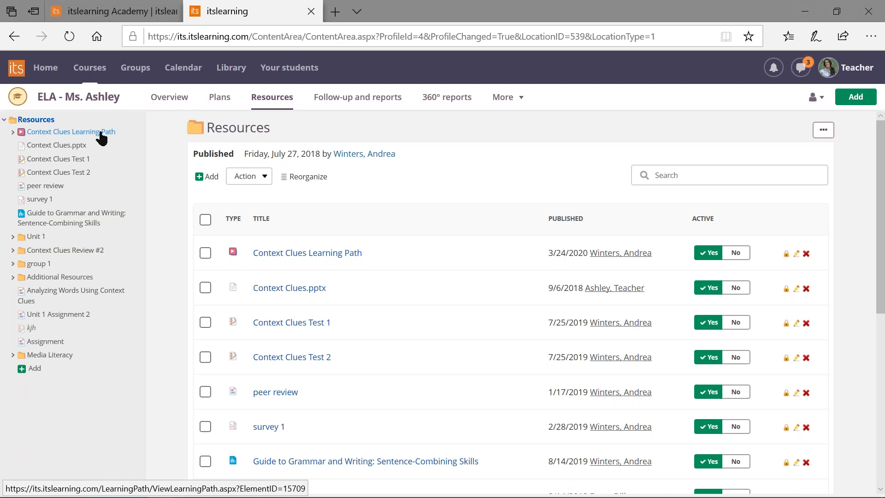
pyautogui.click(216, 105)
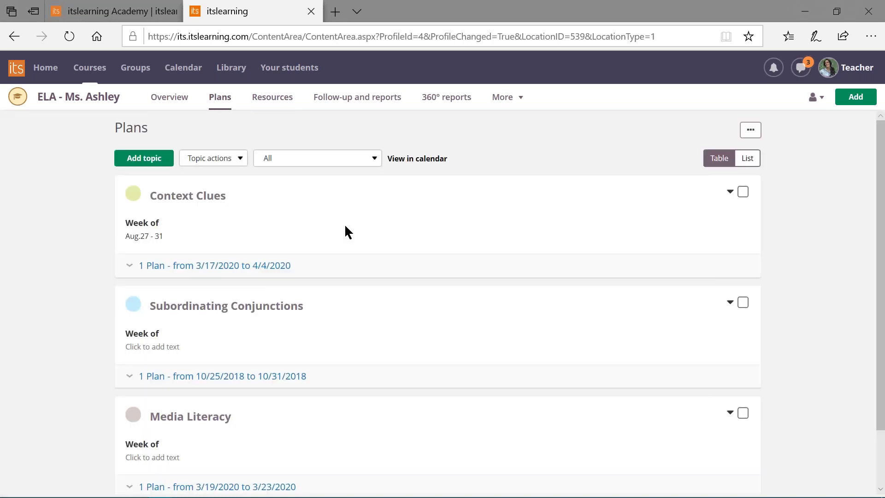
pyautogui.scroll(-2, 349, 232)
pyautogui.click(166, 420)
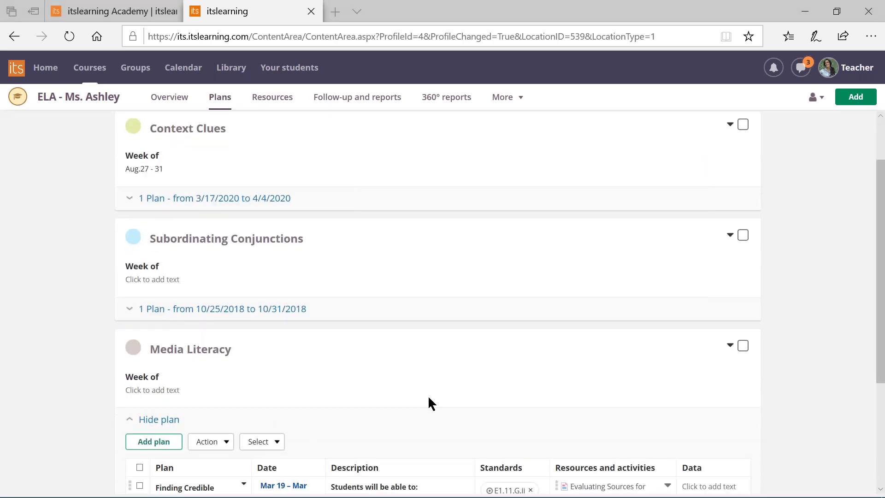
pyautogui.scroll(-4, 429, 397)
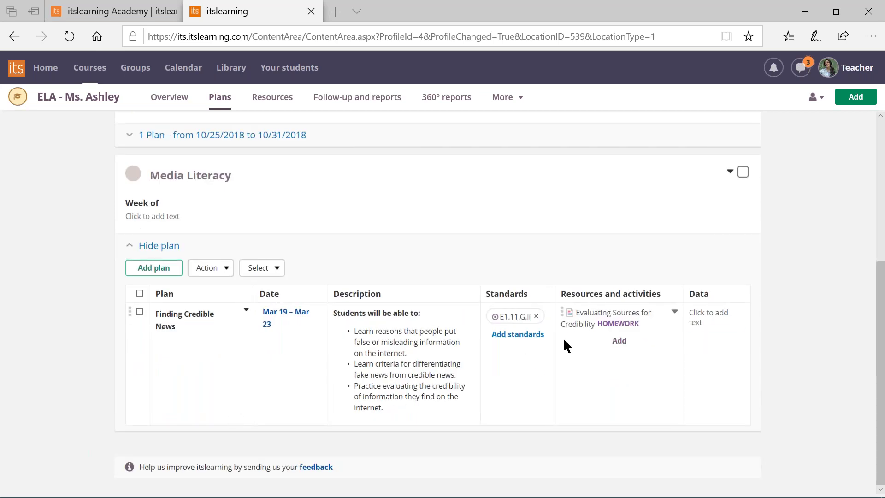
pyautogui.scroll(4, 317, 295)
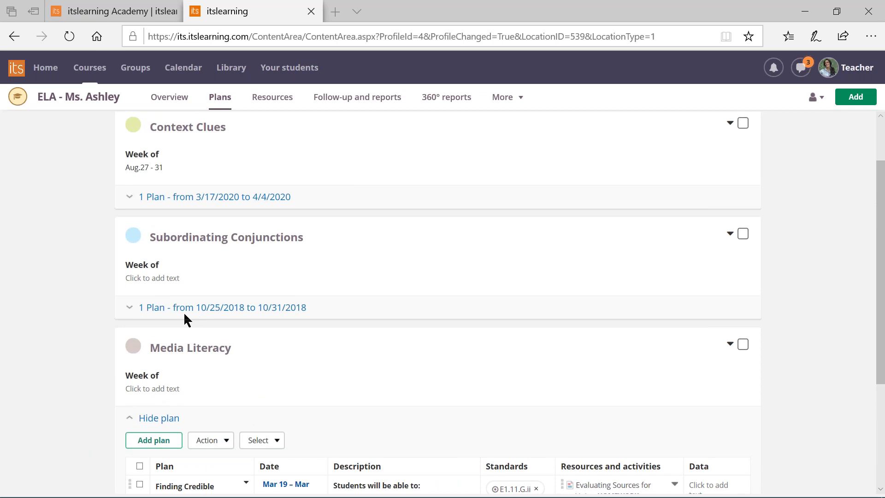
# Add a plan to the Subordinating Conjunctions topic and attach the course's Context Clues Learning Path to it.
pyautogui.click(175, 309)
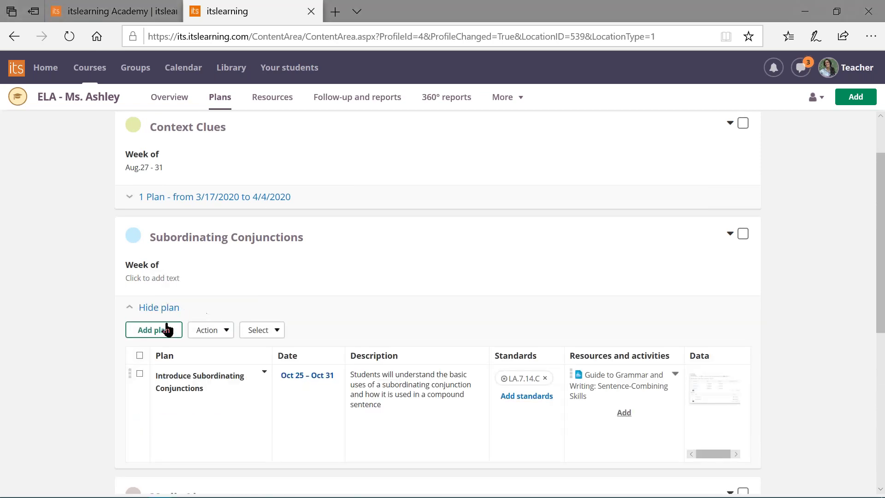
pyautogui.click(166, 329)
pyautogui.scroll(-7, 702, 339)
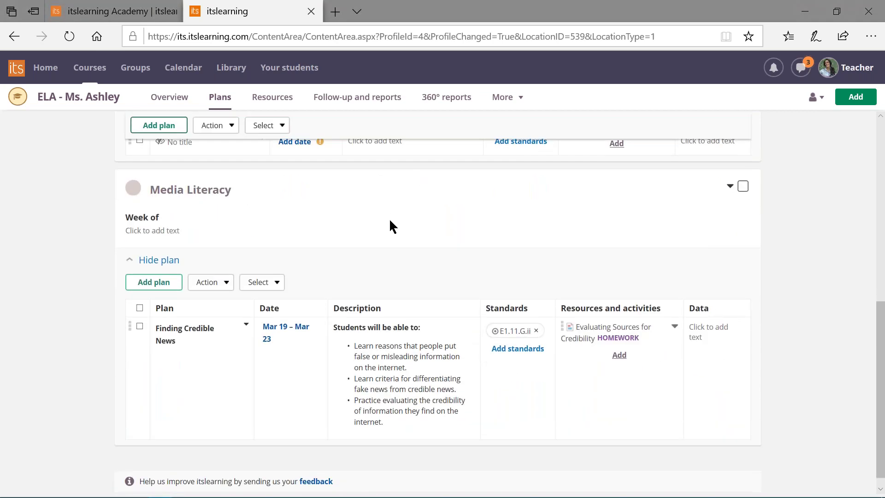
pyautogui.scroll(3, 585, 263)
pyautogui.click(622, 259)
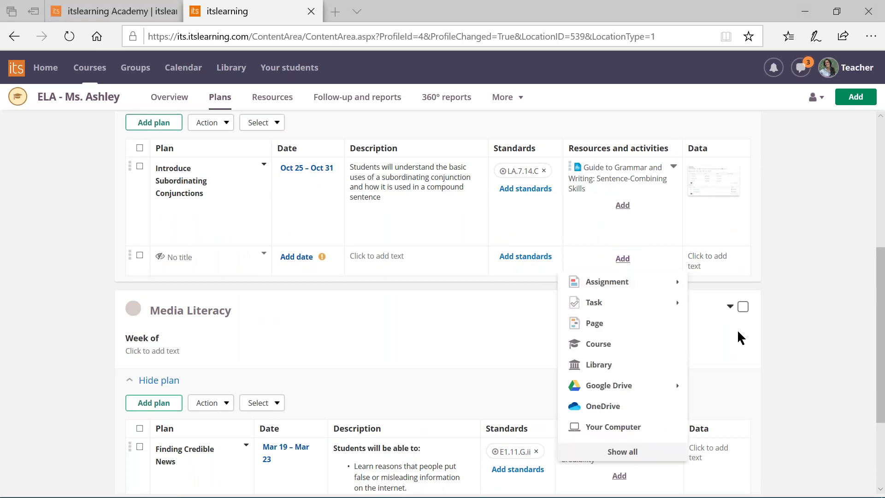
pyautogui.click(598, 343)
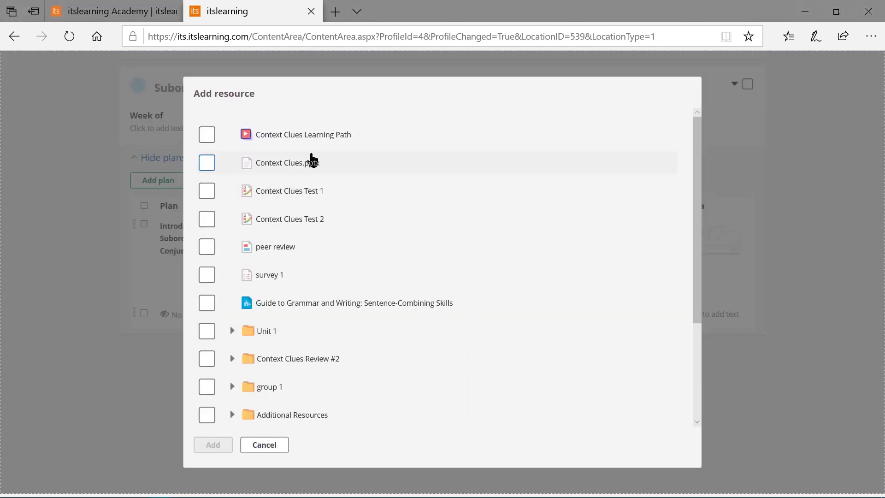
pyautogui.click(207, 135)
pyautogui.click(209, 445)
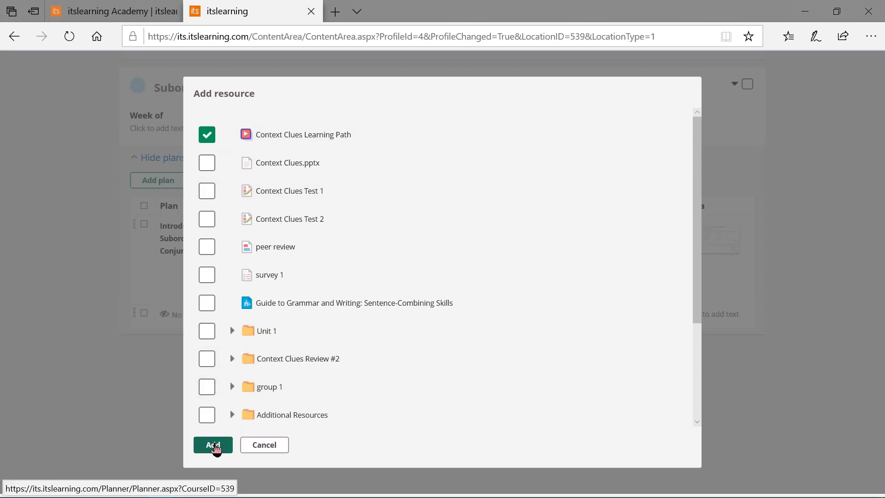